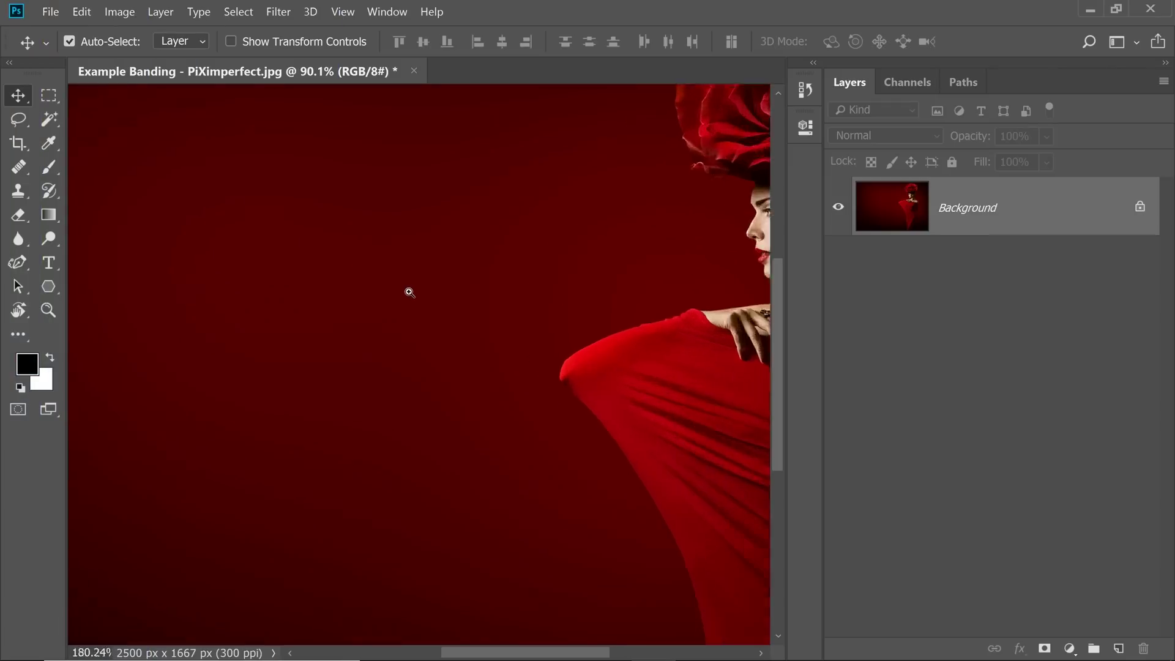
Convert the image from 8 to 16 Bits/Channel
scroll(406, 291, "up", 5)
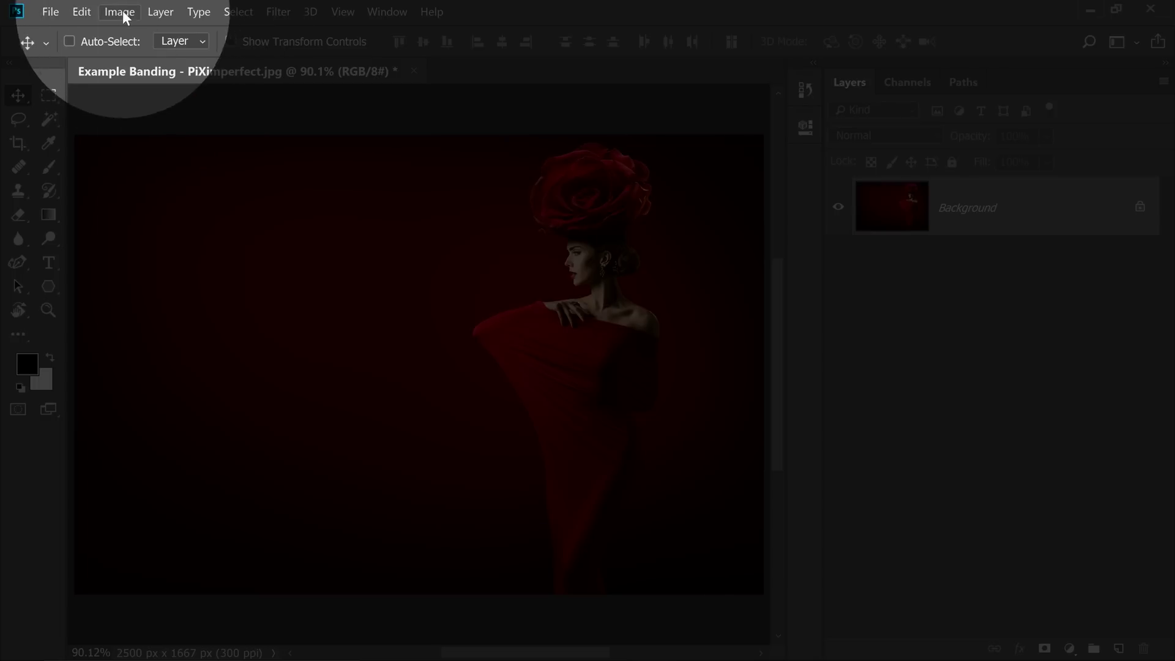
left_click(123, 14)
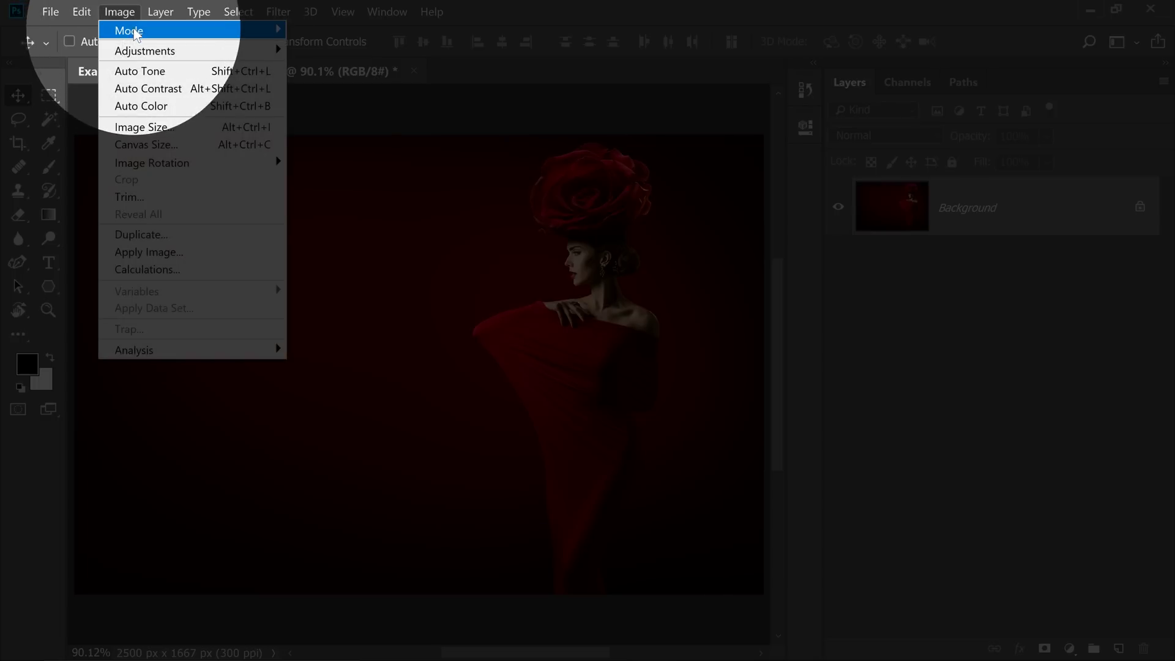
mouse_move(183, 30)
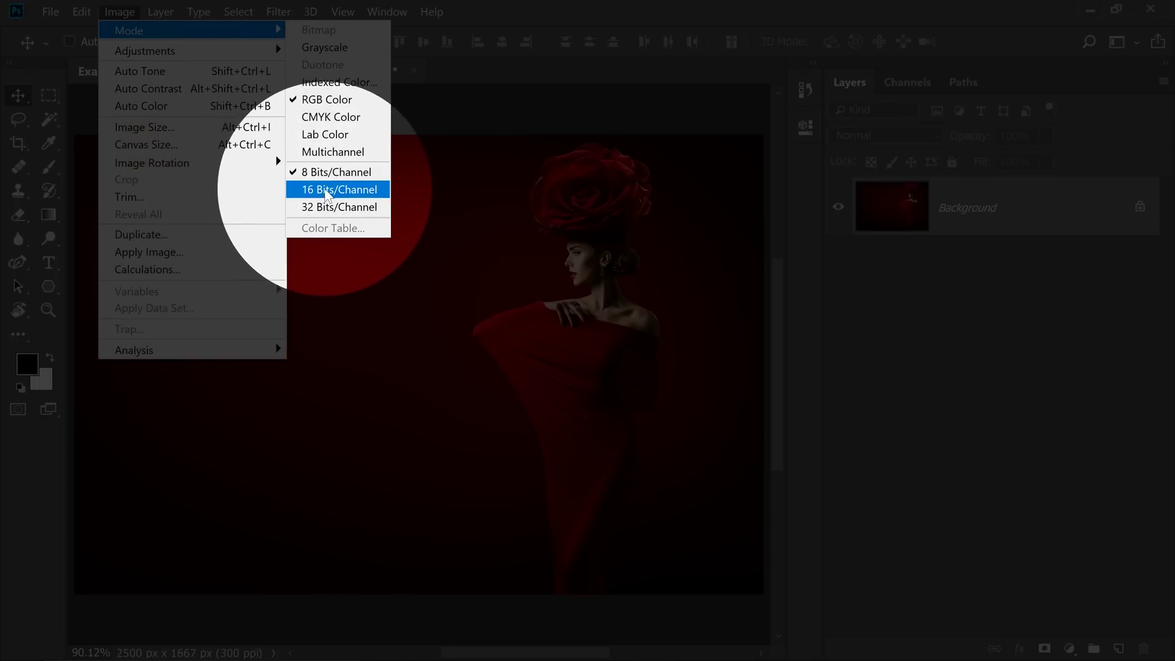
left_click(325, 197)
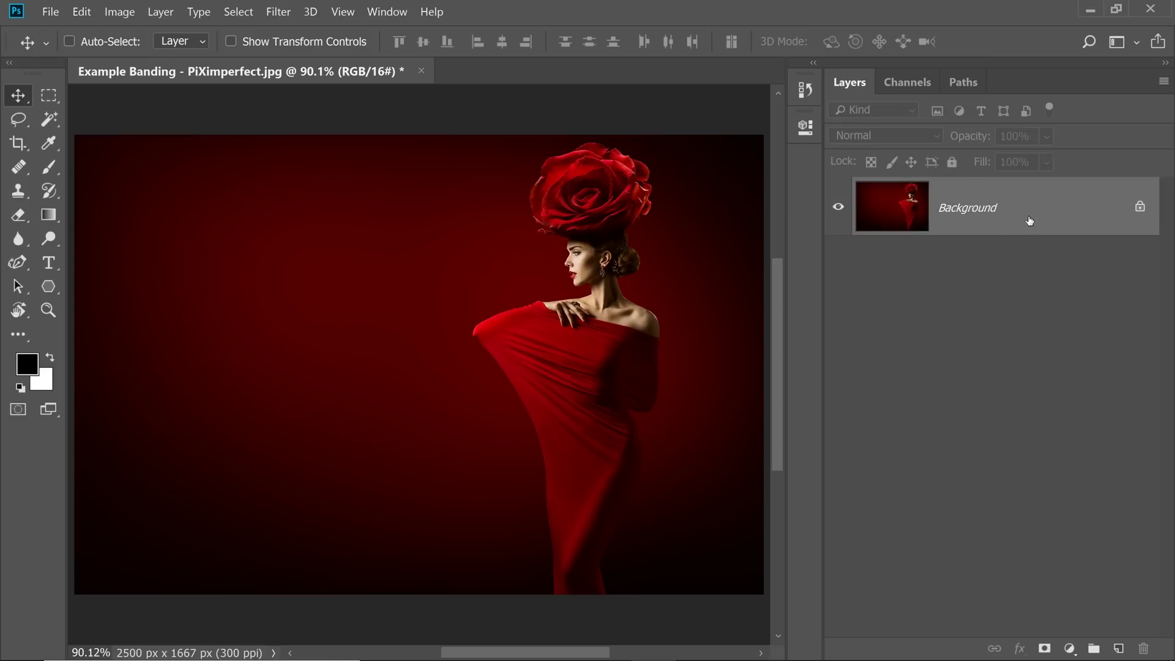
Duplicate the Background layer and convert the copy to a smart object for re-editable smart filters
key("ctrl")
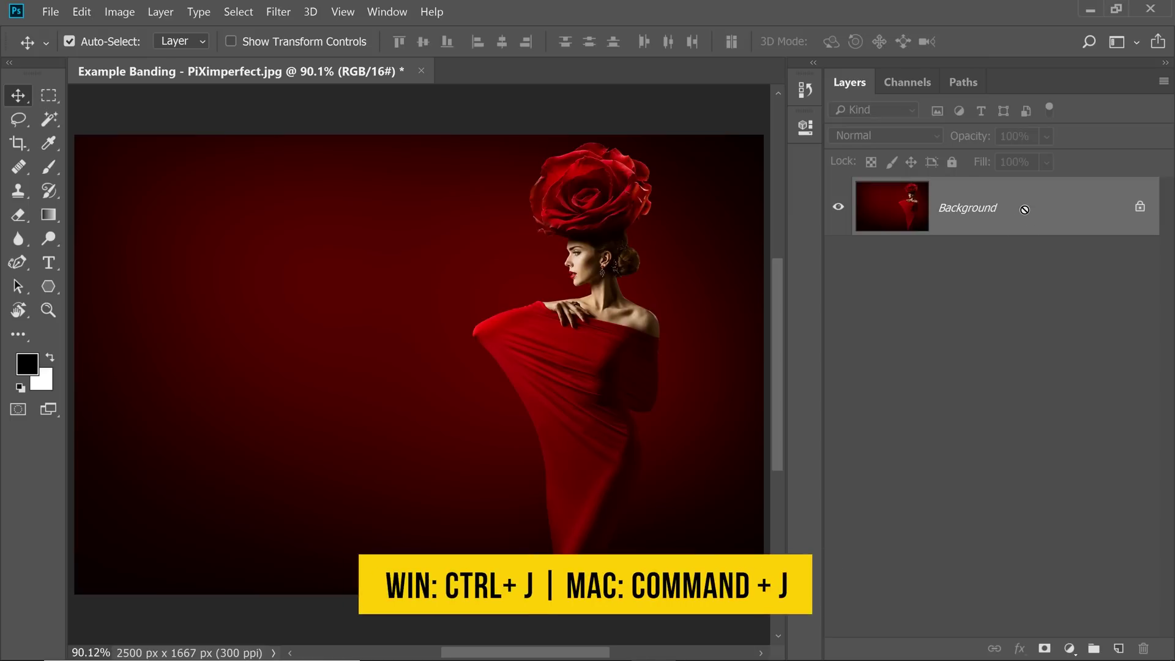
key("ctrl+j")
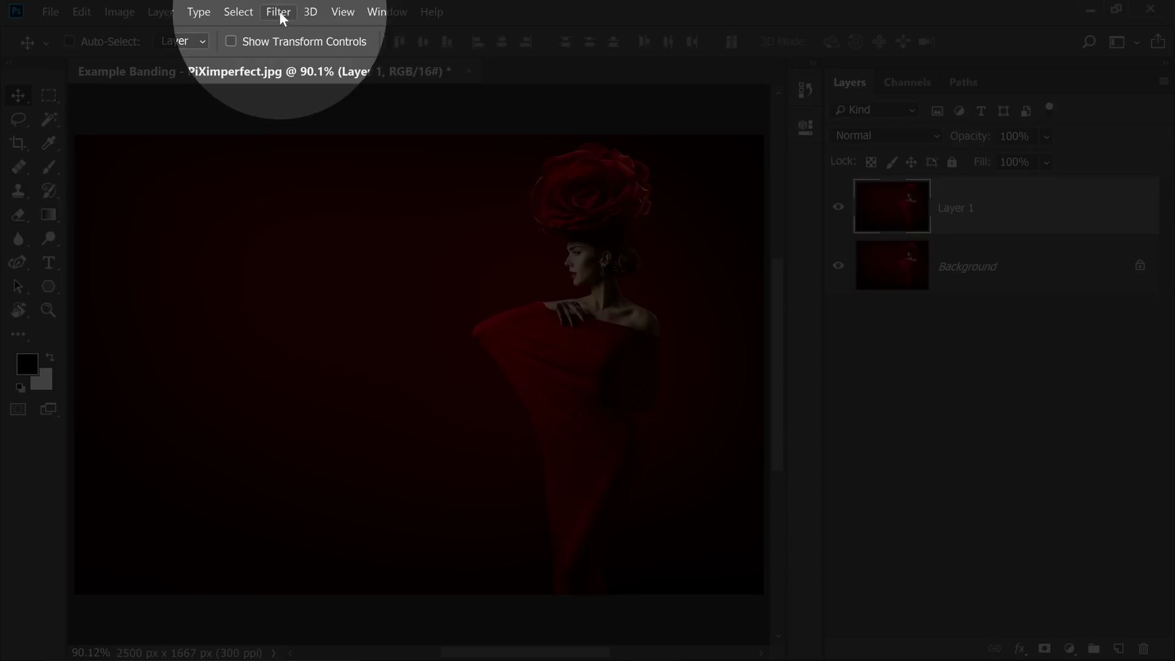
left_click(279, 12)
left_click(301, 53)
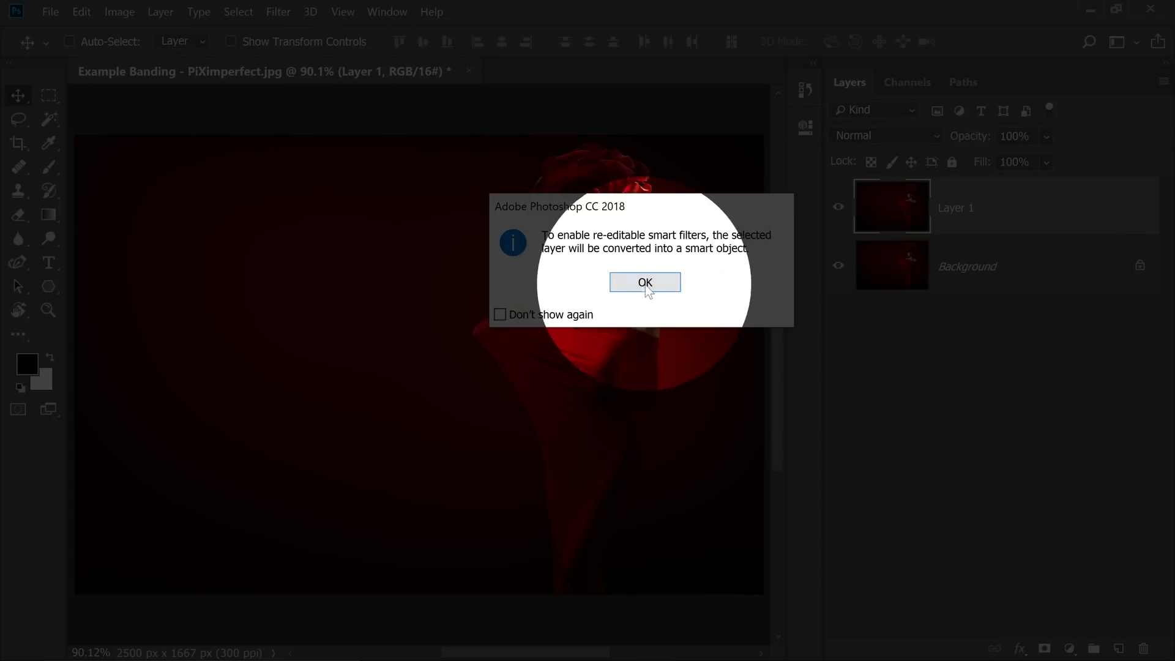
left_click(645, 282)
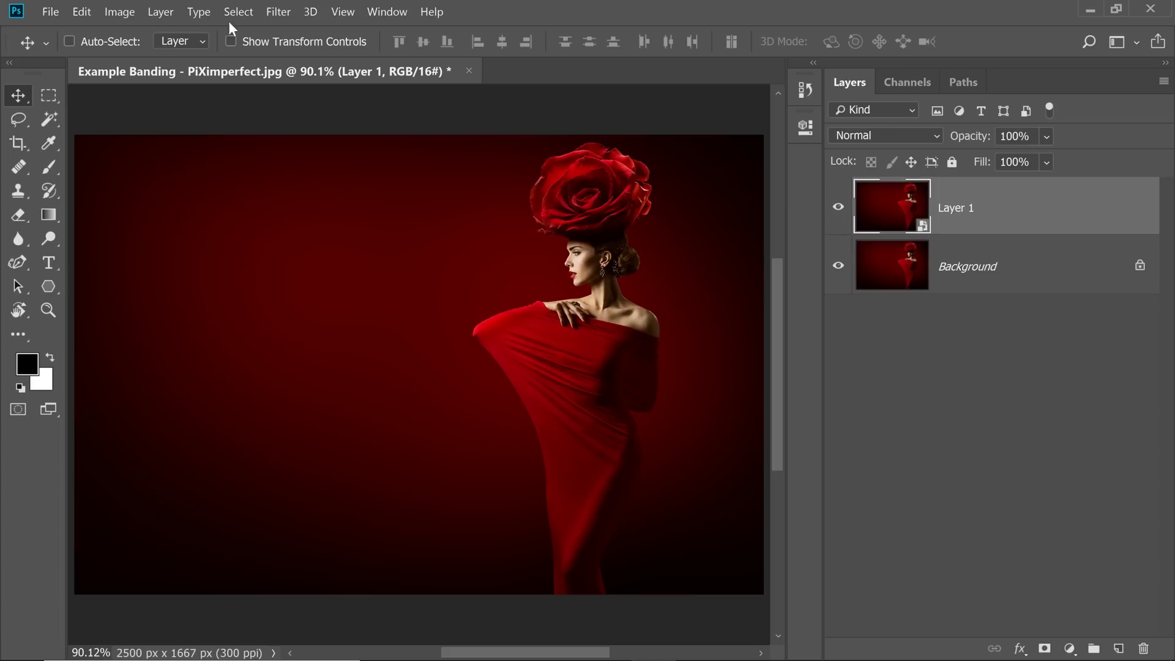
Open the Surface Blur filter for Layer 1 and move its dialog clear of the background area
left_click(279, 12)
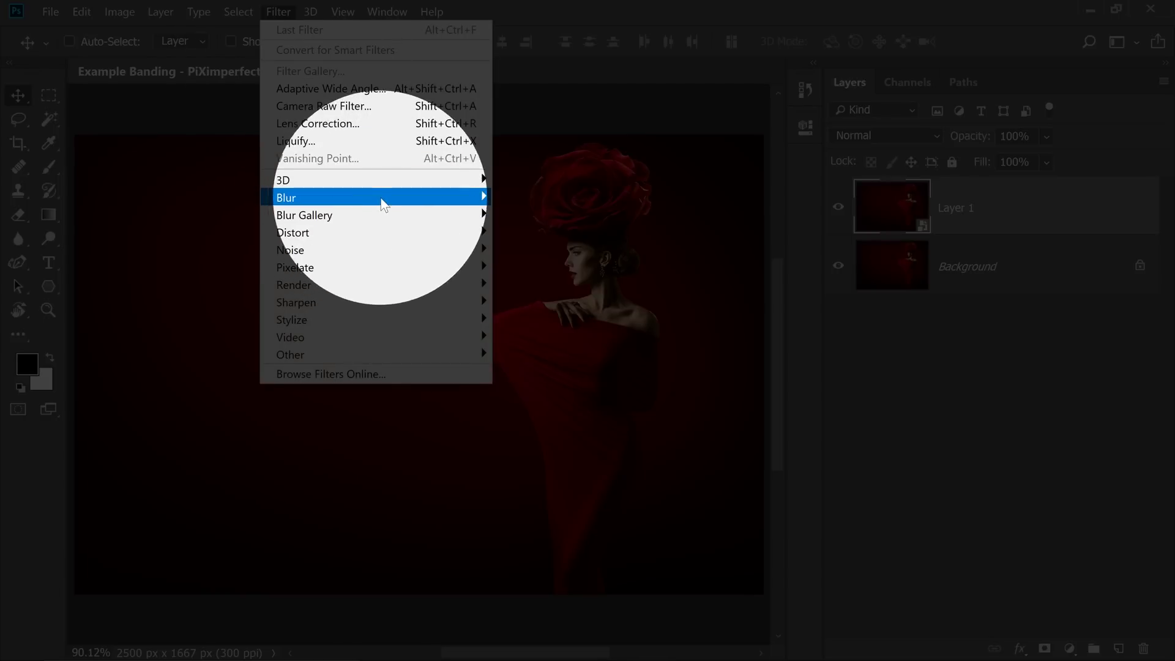
mouse_move(414, 199)
left_click(547, 375)
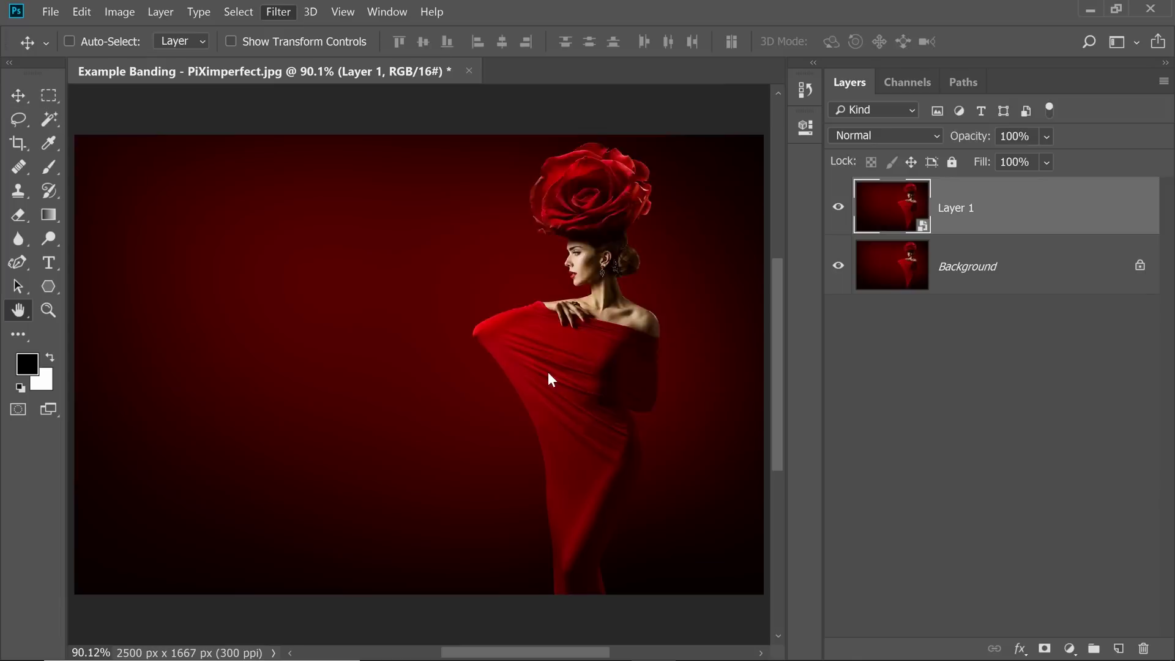
left_click_drag(513, 86, 635, 197)
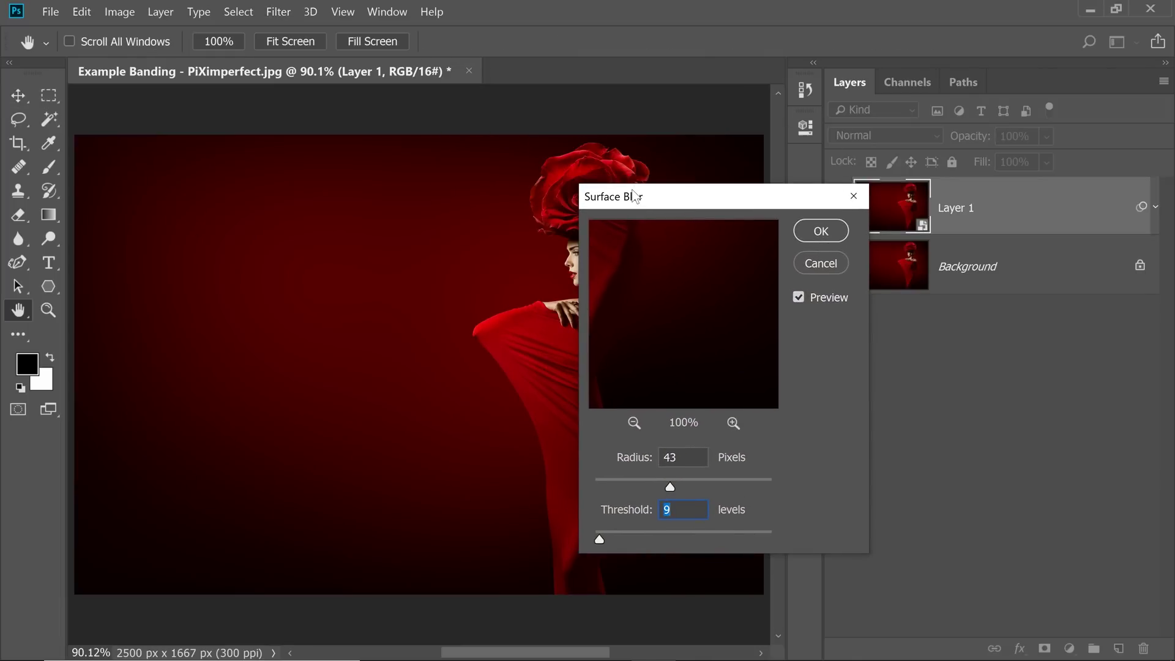
Examine the red background and the woman at several magnifications, comparing them with the Surface Blur preview off and on
left_click_drag(433, 321, 349, 345, "ctrl")
left_click_drag(270, 347, 398, 339)
mouse_move(328, 324)
left_mouse_down("ctrl")
mouse_move(391, 335)
mouse_move(343, 336)
left_mouse_up("ctrl")
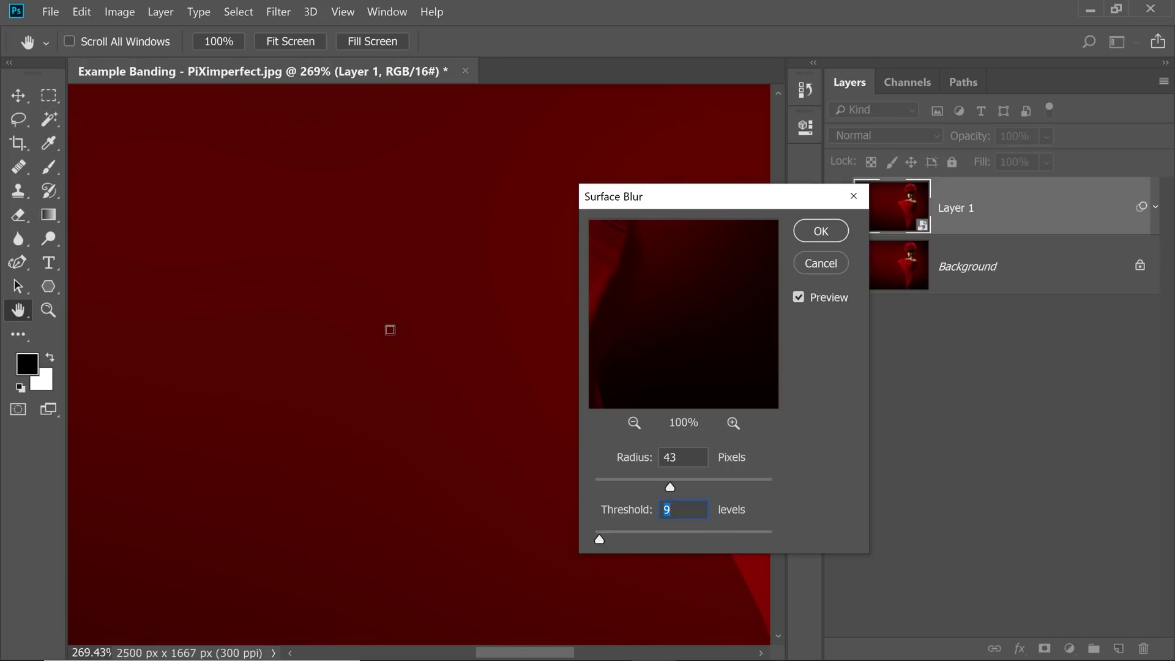
scroll(430, 312, "down", 5)
scroll(388, 312, "up", 1)
scroll(567, 399, "up", 3)
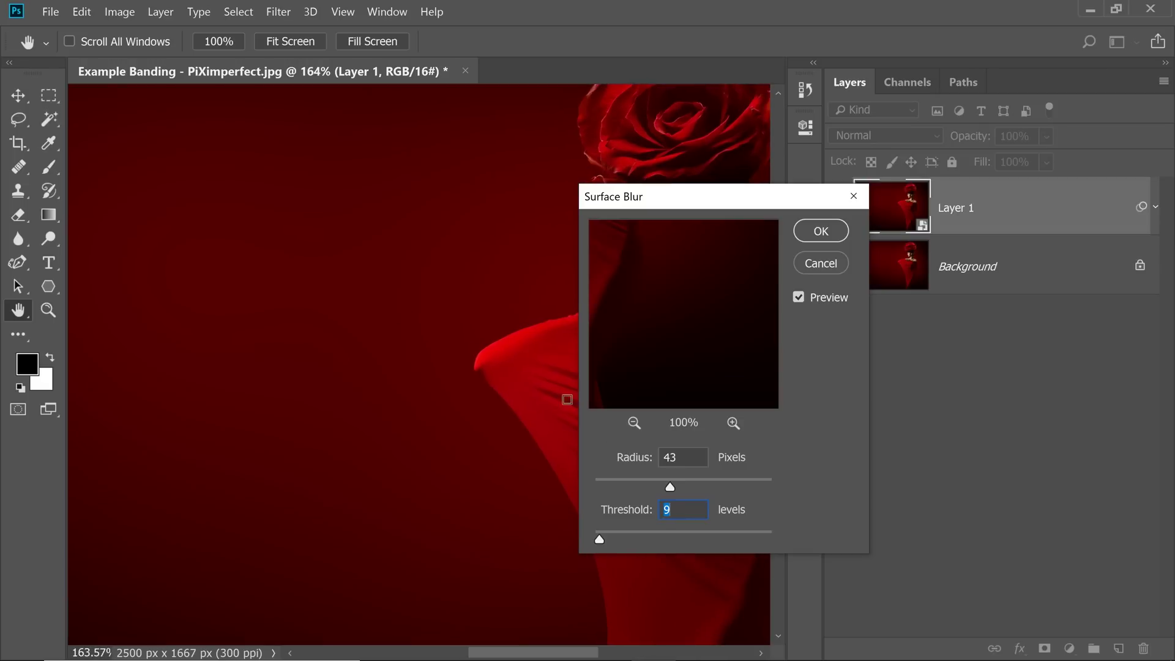
mouse_move(670, 487)
left_mouse_down()
mouse_move(654, 487)
mouse_move(672, 488)
left_mouse_up()
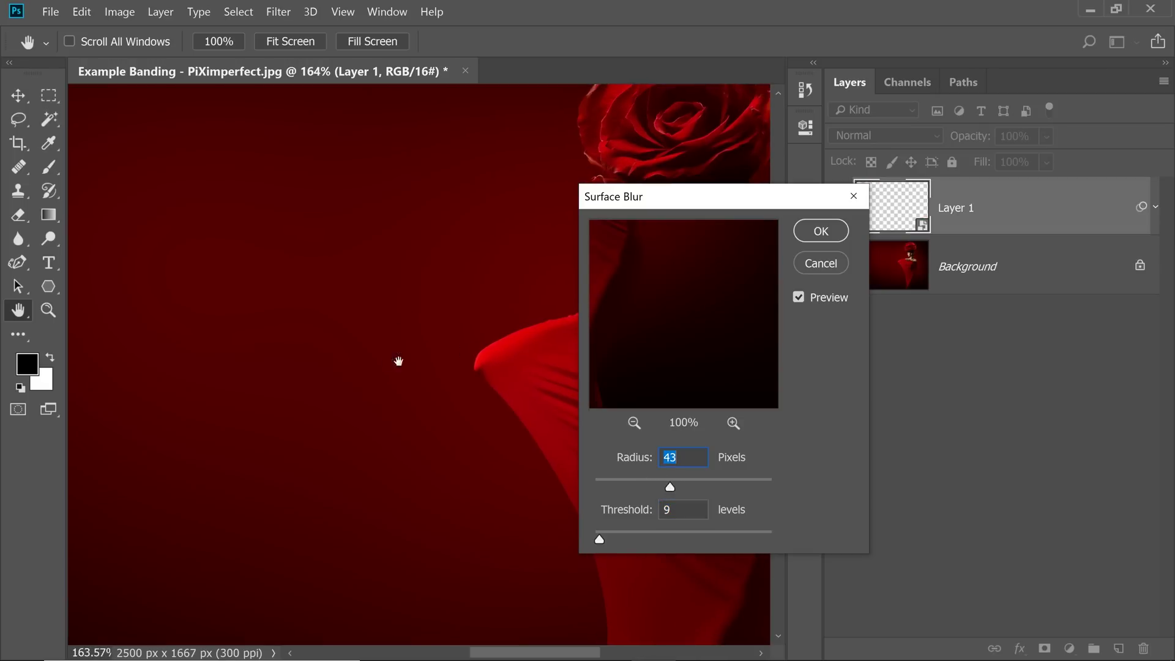
left_click_drag(501, 393, 309, 440)
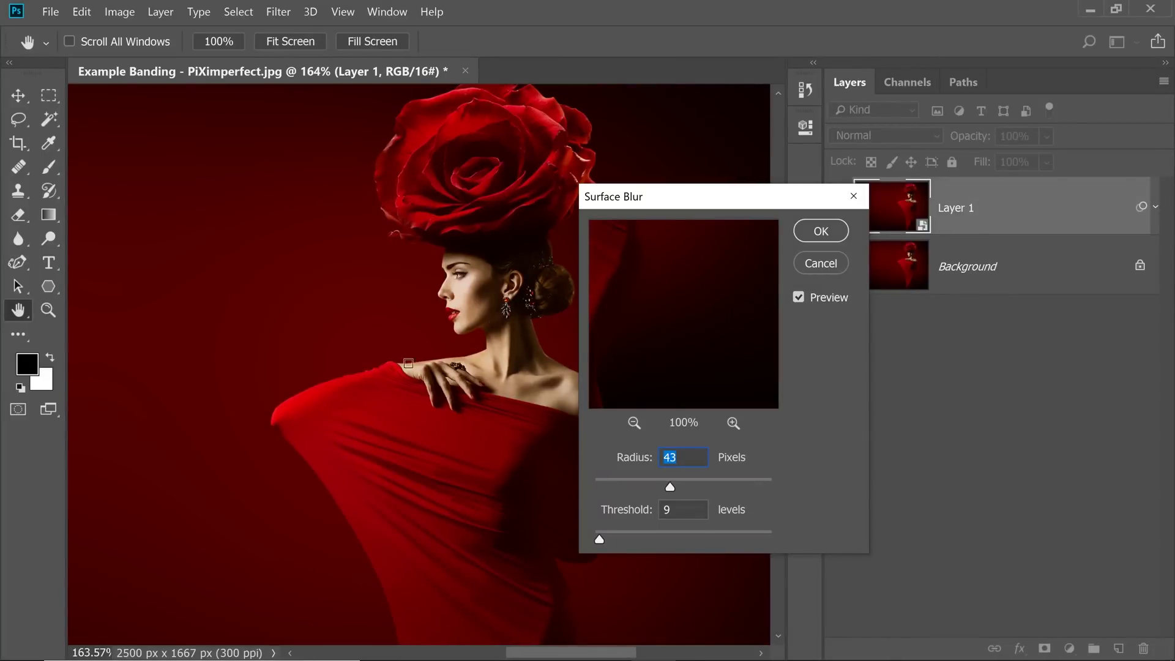
scroll(309, 387, "left", 3)
scroll(308, 387, "up", 3)
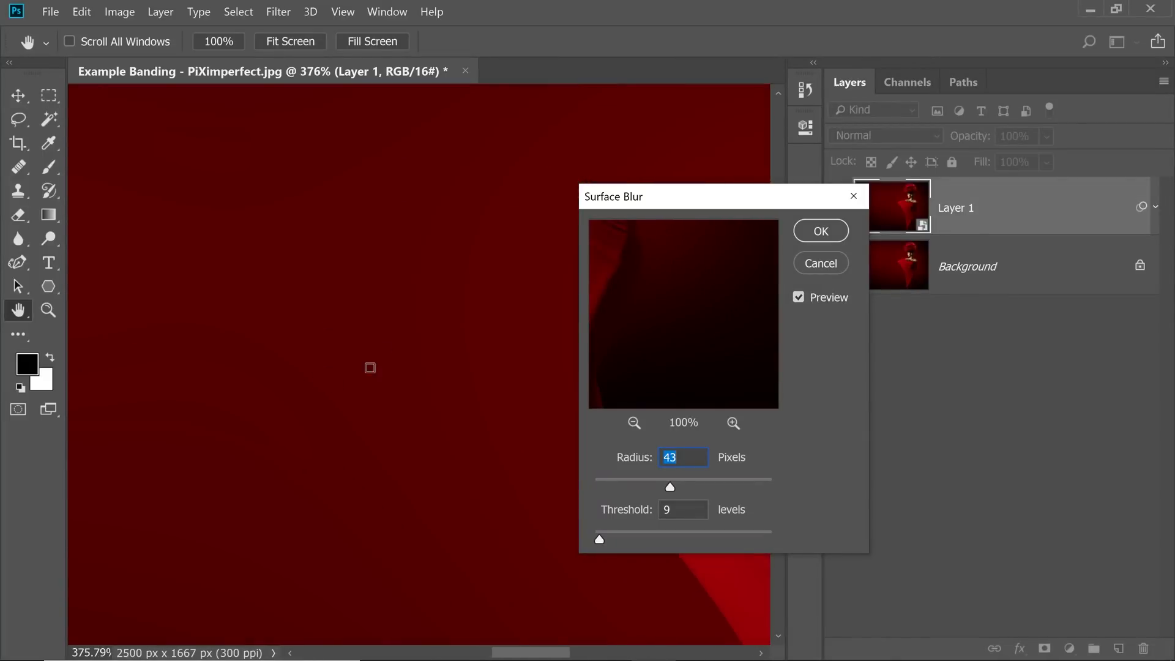
scroll(349, 370, "down", 1)
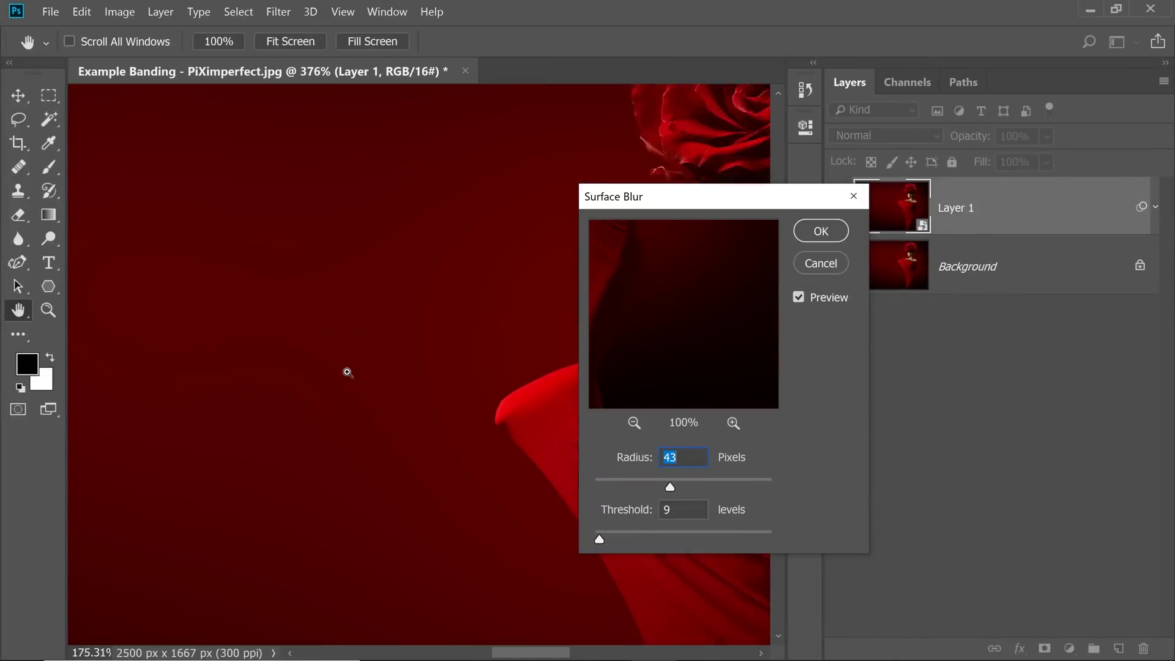
left_click(799, 297)
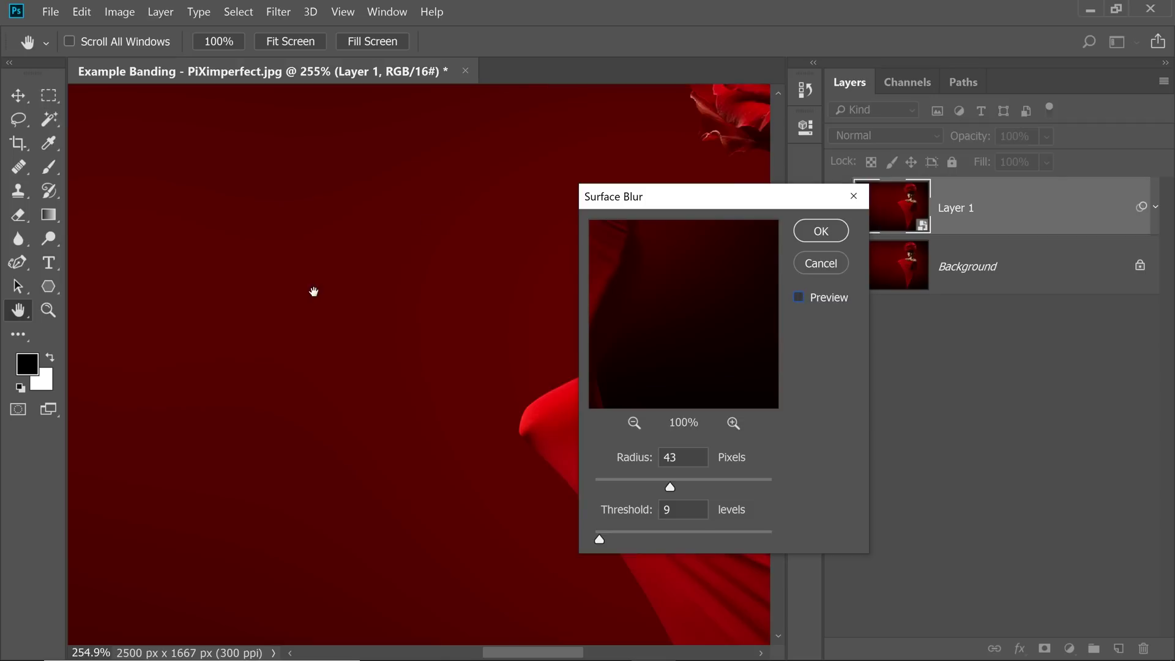
key("p")
left_click_drag(519, 653, 476, 654)
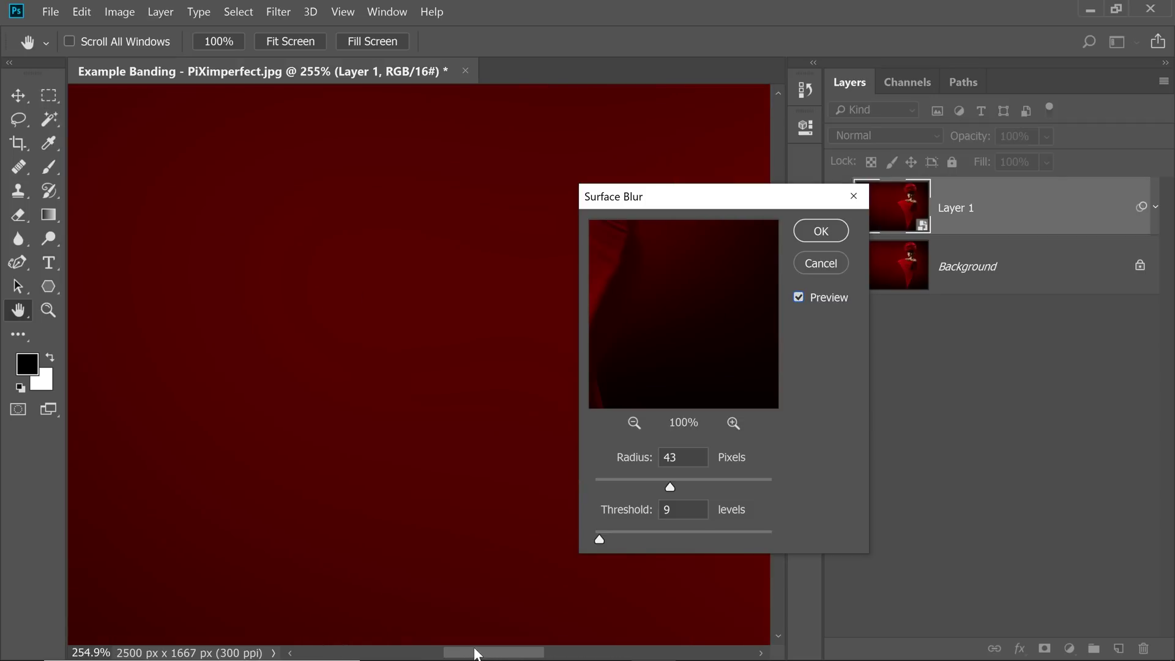
left_click(799, 297)
left_click_drag(499, 656, 587, 656)
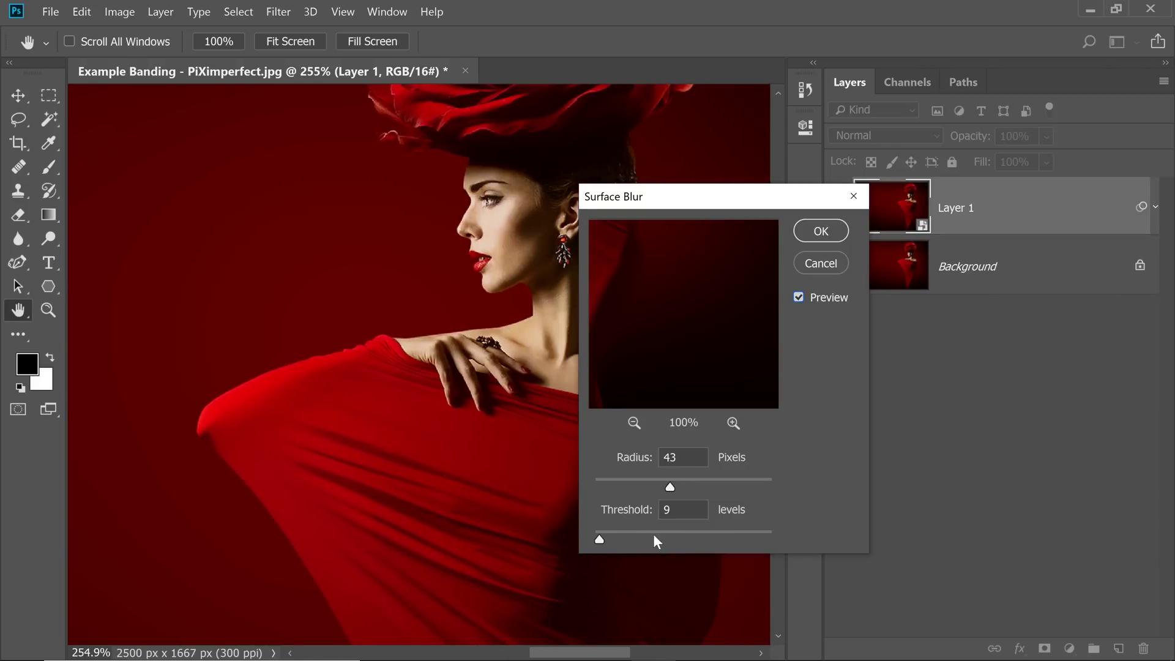
Try Surface Blur thresholds of 137, 92, 47, 33 and 11 levels to compare their effect on the woman's details
left_click(671, 536)
left_click_drag(714, 541, 759, 541)
left_click(727, 538)
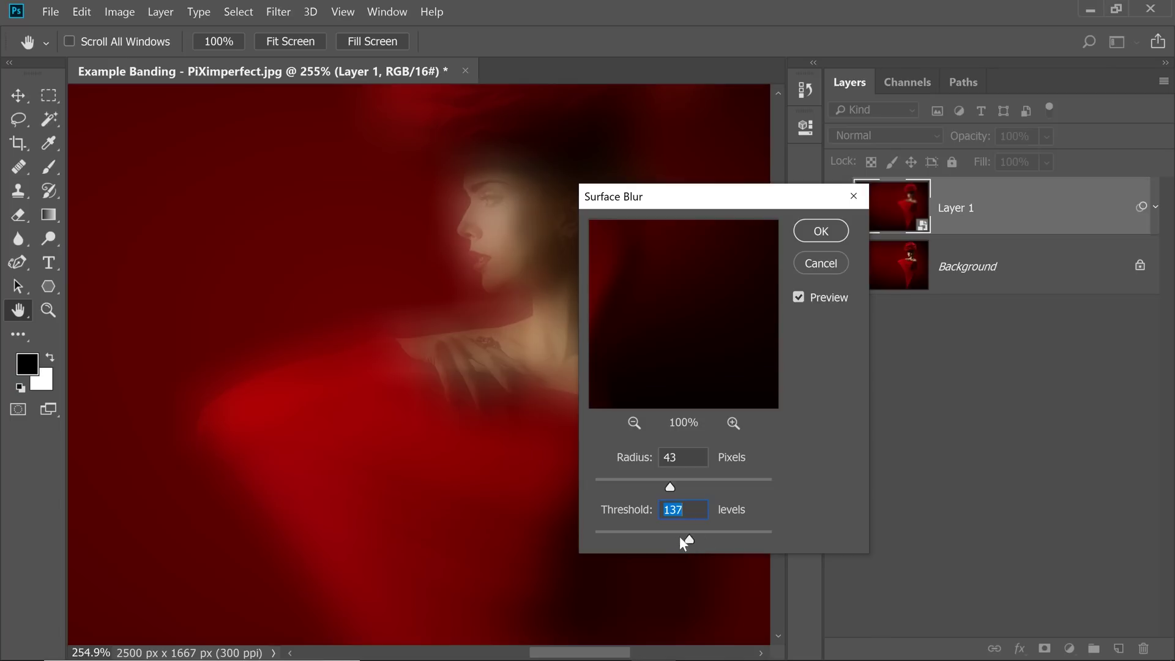
left_click_drag(676, 539, 669, 539)
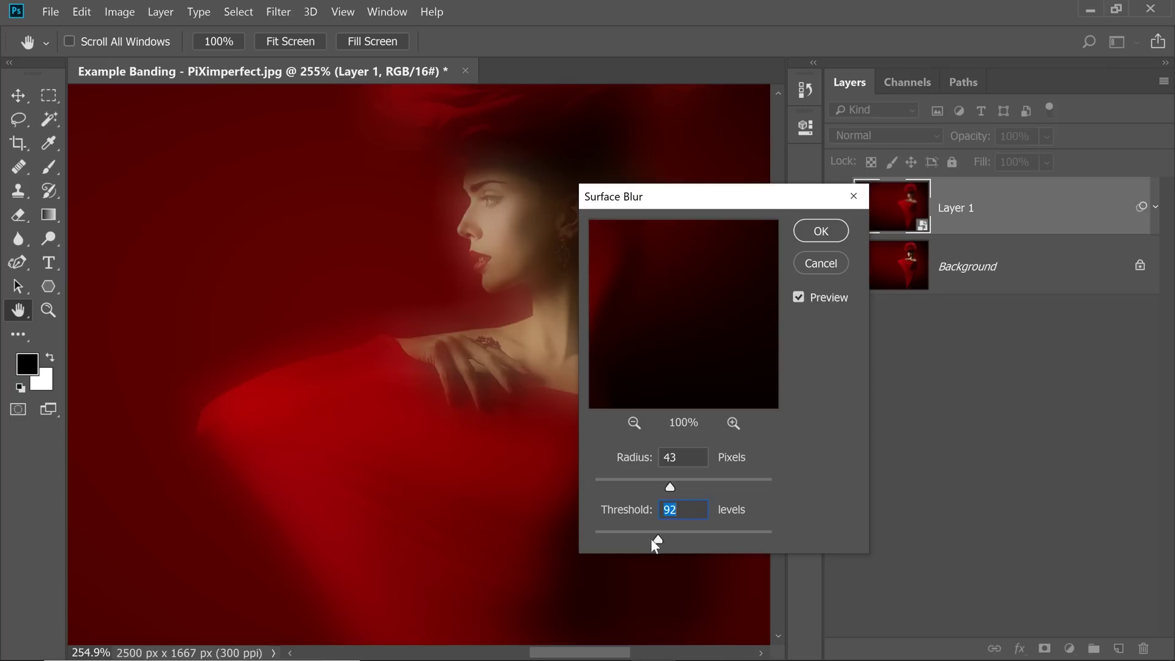
left_click_drag(640, 536, 638, 536)
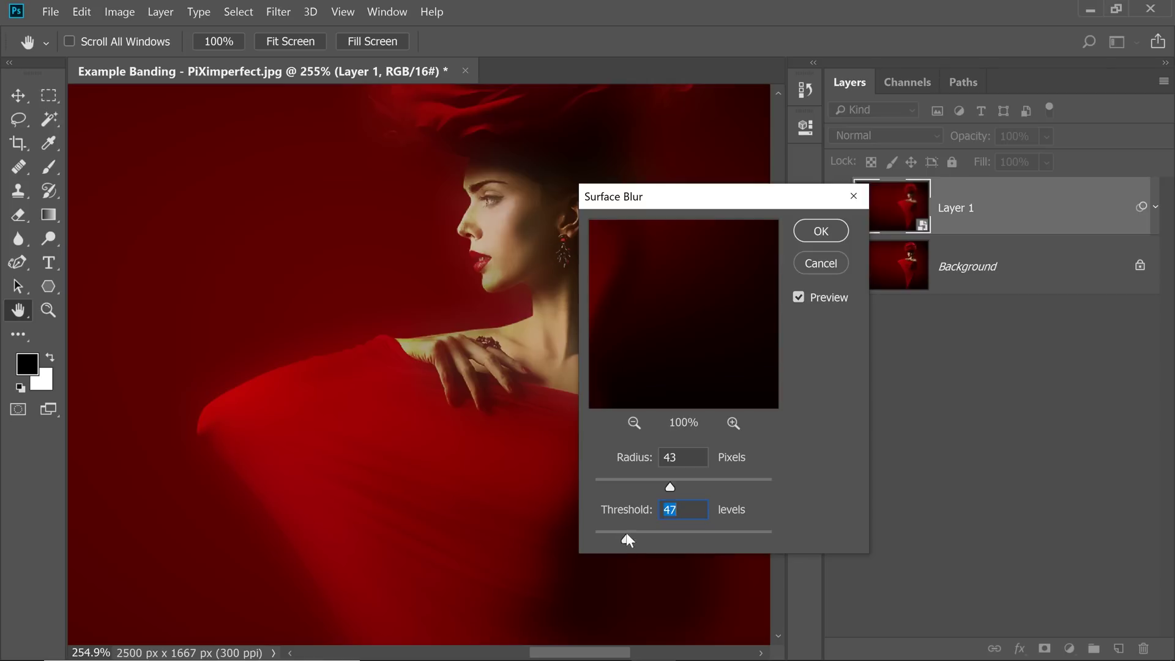
left_click_drag(626, 532, 616, 537)
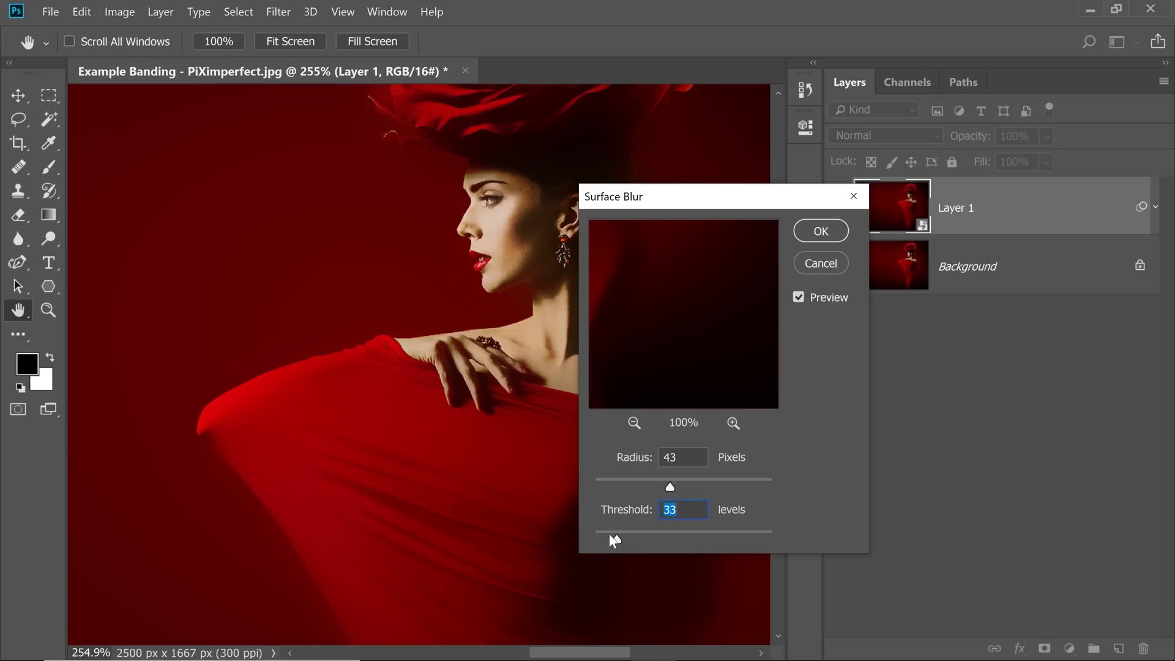
left_click_drag(610, 535, 598, 538)
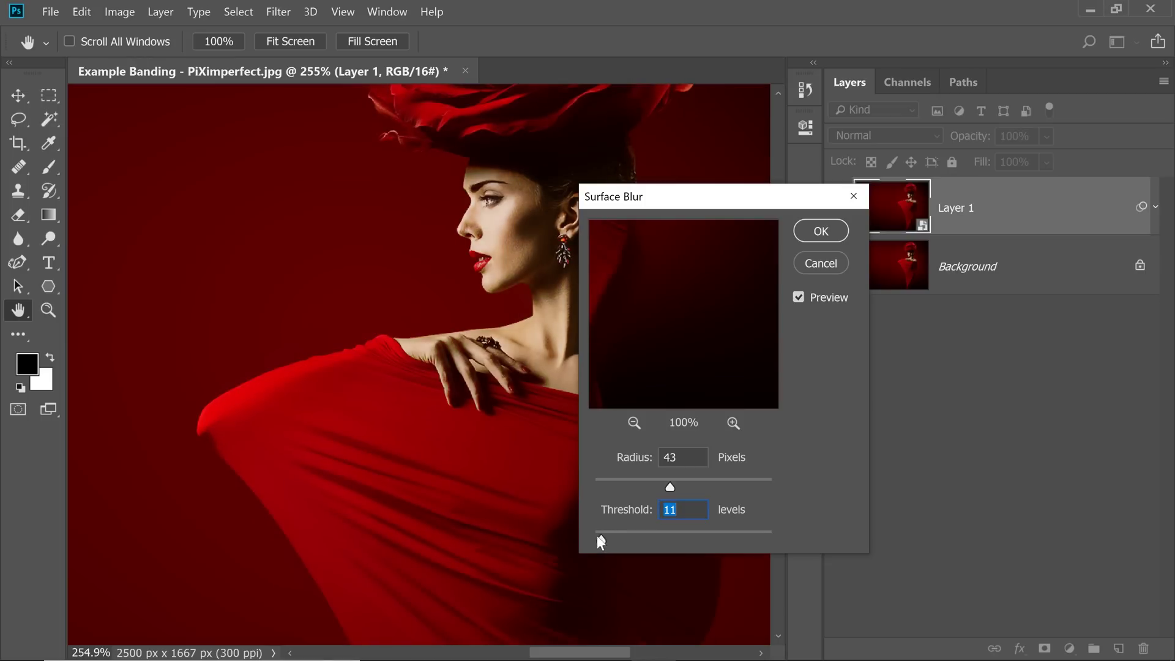
Set the Surface Blur threshold to 18 levels, keeping the radius at 43 pixels, and apply the filter to Layer 1
left_click_drag(252, 291, 370, 344)
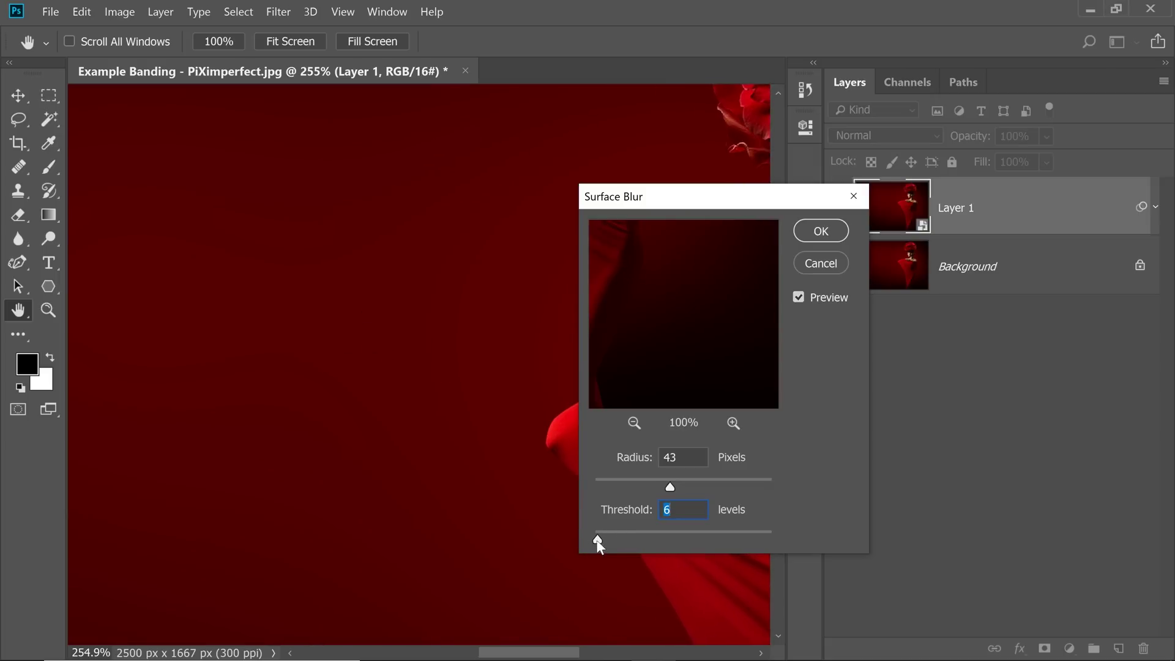
left_click_drag(597, 538, 599, 541)
left_click_drag(502, 347, 404, 406)
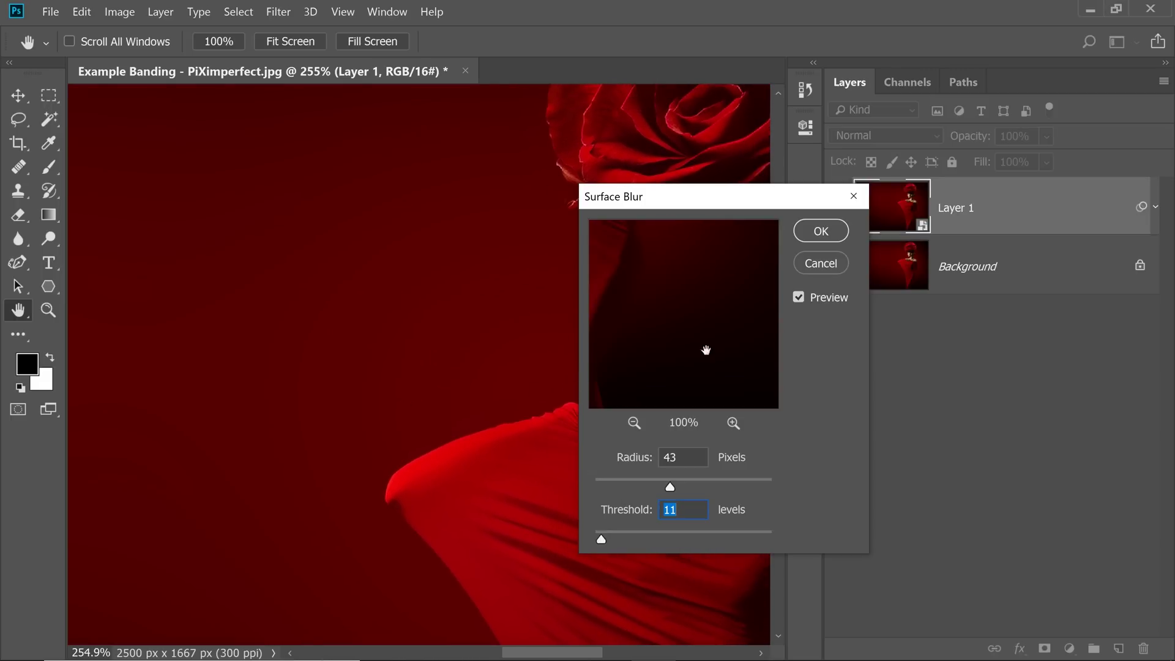
left_click(799, 297)
left_click_drag(601, 539, 601, 537)
left_click(820, 232)
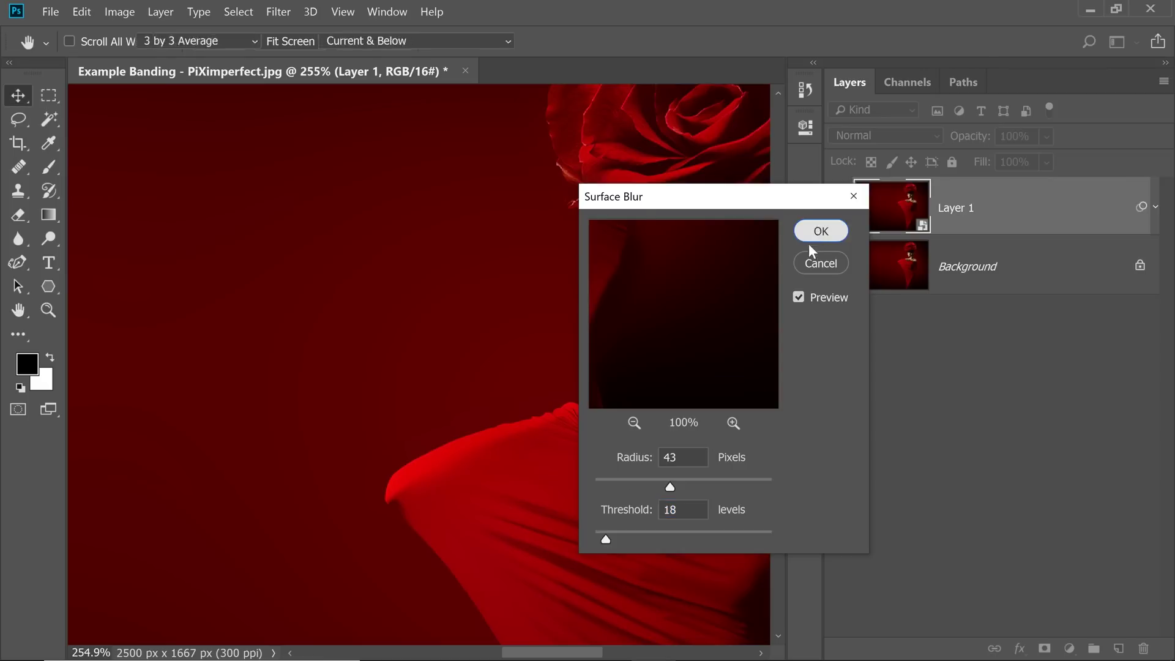
Compare the woman's details with the blurred Layer 1 hidden and shown
left_click_drag(694, 324, 503, 320)
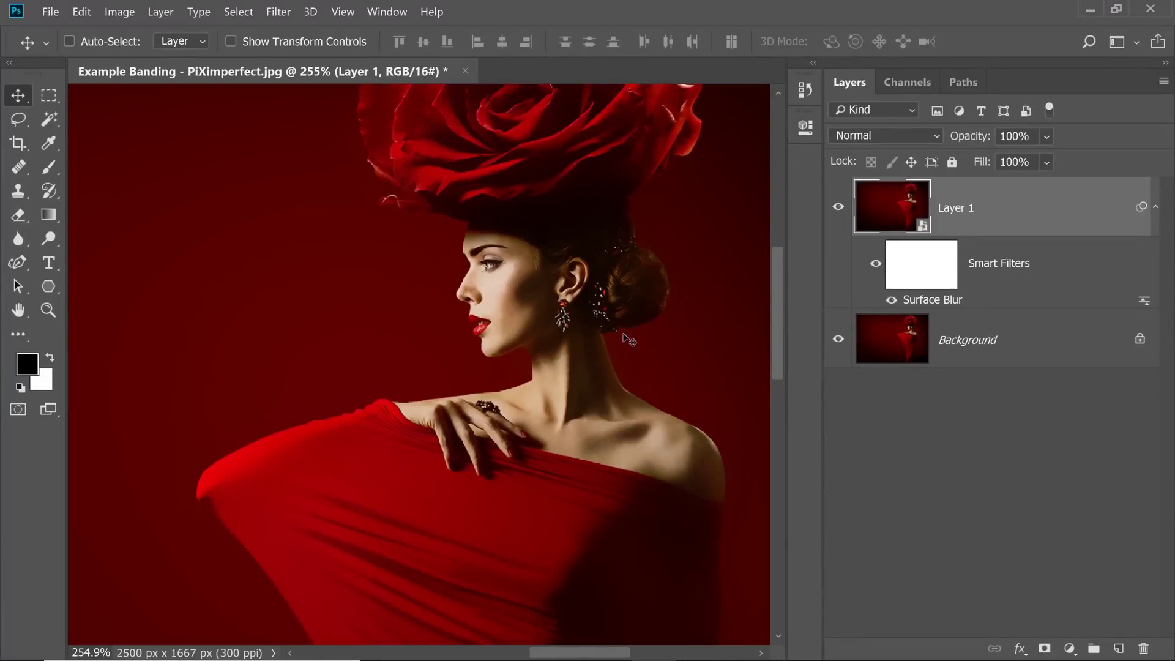
left_click(836, 207)
left_click(836, 207)
scroll(557, 303, "down", 4)
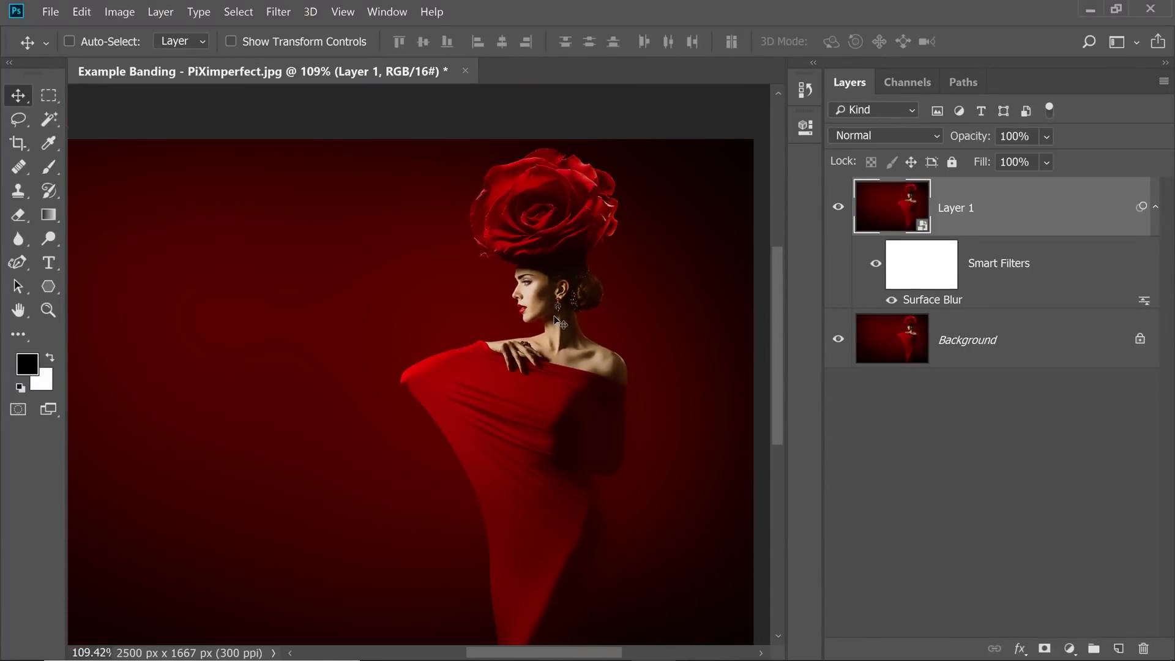
Add a white layer mask to Layer 1 and set up a soft black brush of about 128 px
left_click(1045, 650)
left_click(50, 166)
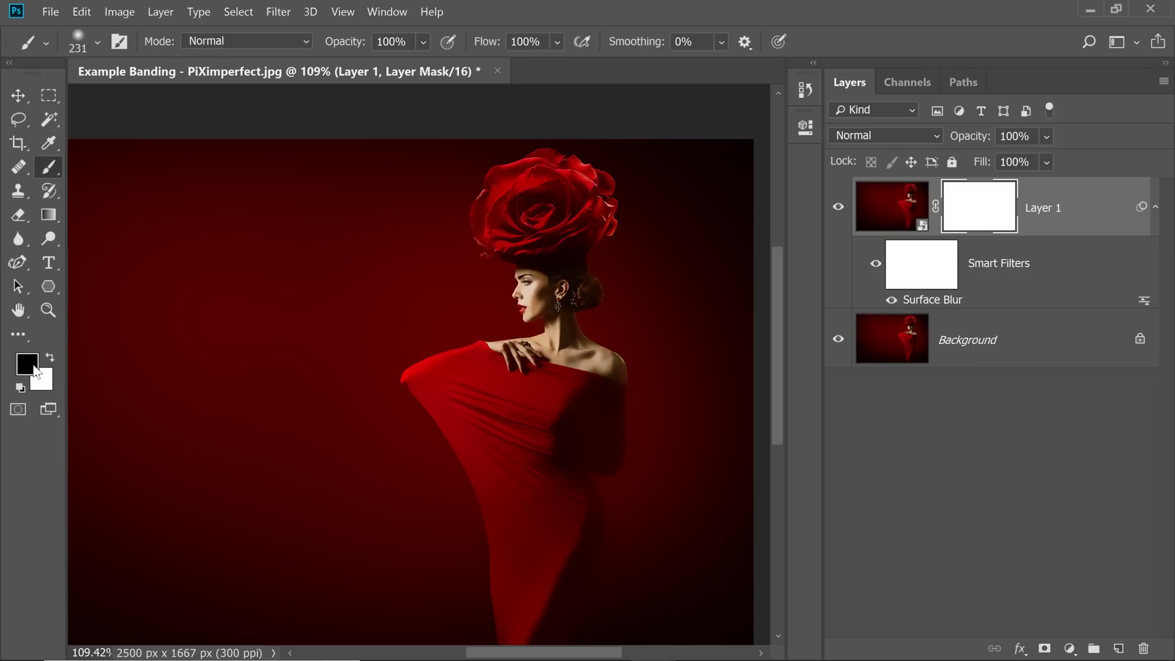
right_click(524, 248, "alt")
scroll(554, 257, "up", 3, "alt")
scroll(560, 276, "up", 2, "alt")
right_click(521, 309, "alt")
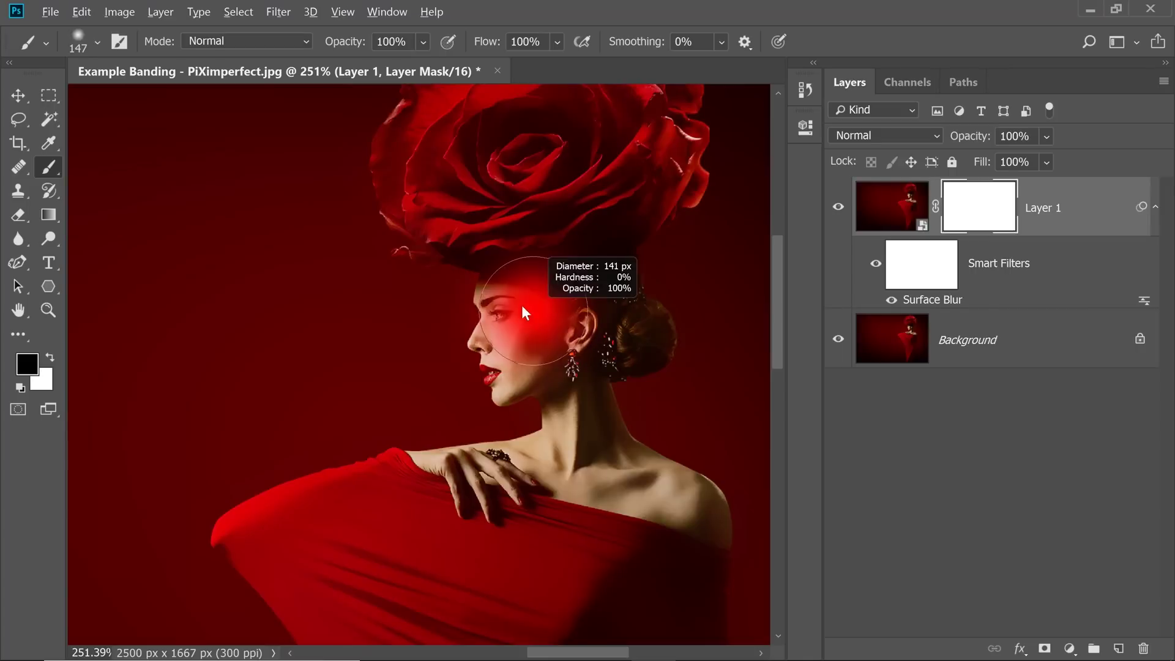
Paint black on Layer 1's mask over the woman's face, hair, neck and rose headpiece with the soft 128 px brush
left_click_drag(515, 341, 524, 311)
left_click_drag(539, 155, 522, 269)
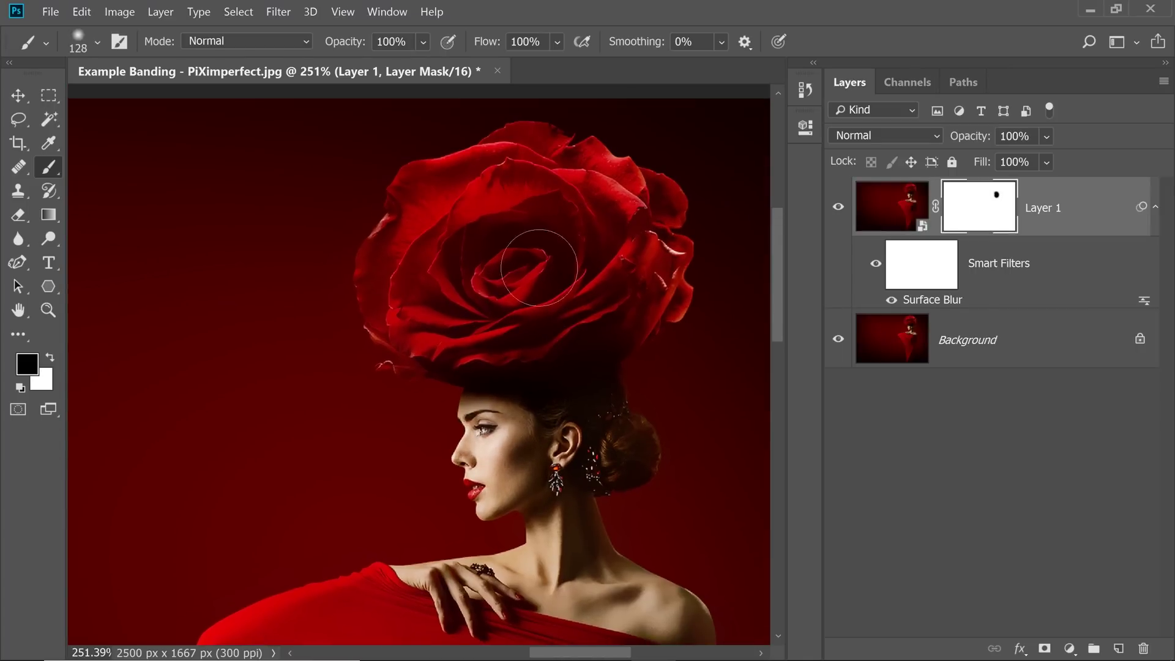
mouse_move(439, 276)
left_mouse_down()
mouse_move(491, 214)
mouse_move(566, 201)
mouse_move(601, 318)
left_mouse_up()
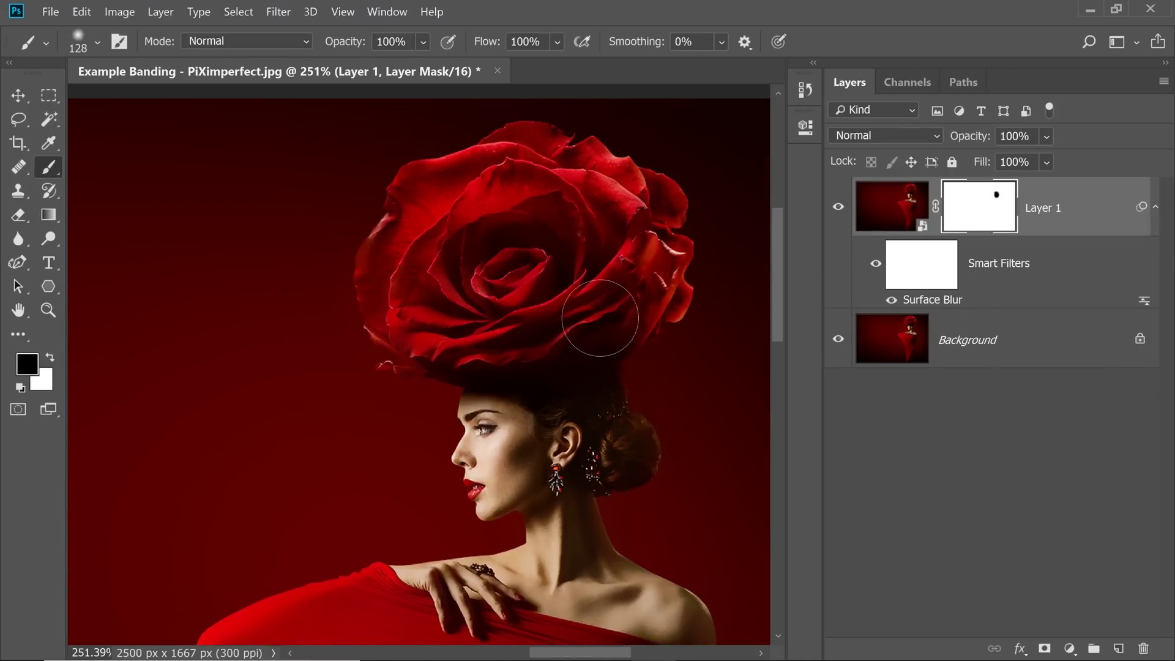
left_click_drag(543, 391, 497, 228)
scroll(505, 250, "down", 4, "alt")
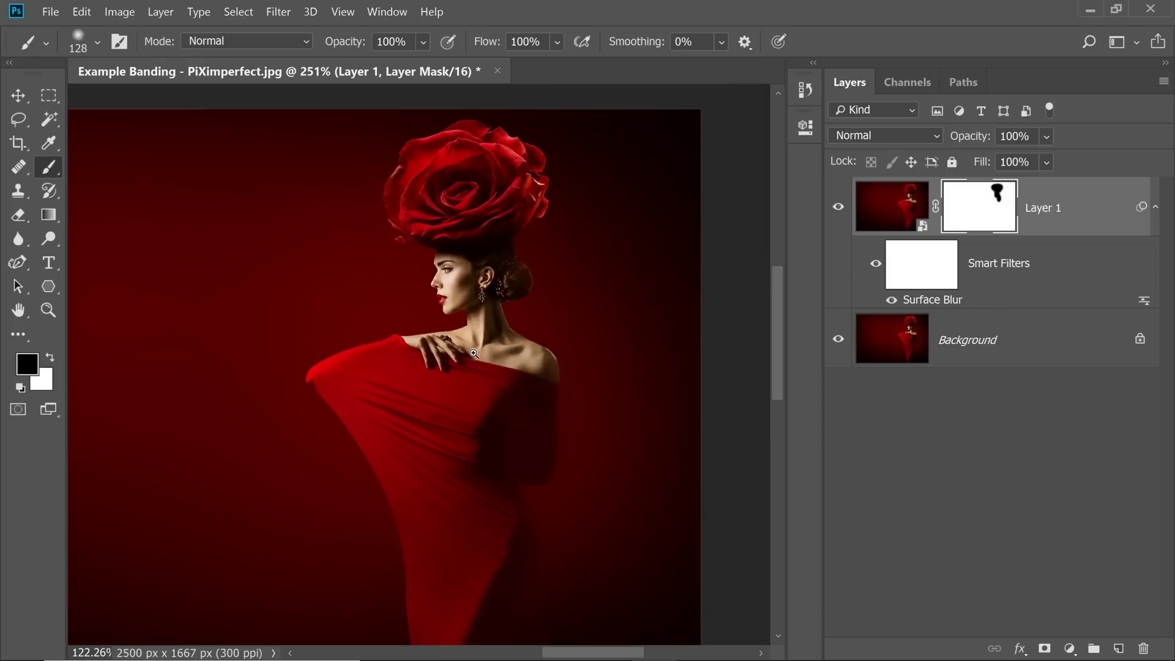
Paint black on Layer 1's mask over the woman's shoulders, hand and whole dress, enlarging the brush to 232 px
mouse_move(521, 347)
left_mouse_down()
mouse_move(405, 354)
mouse_move(391, 373)
left_mouse_up()
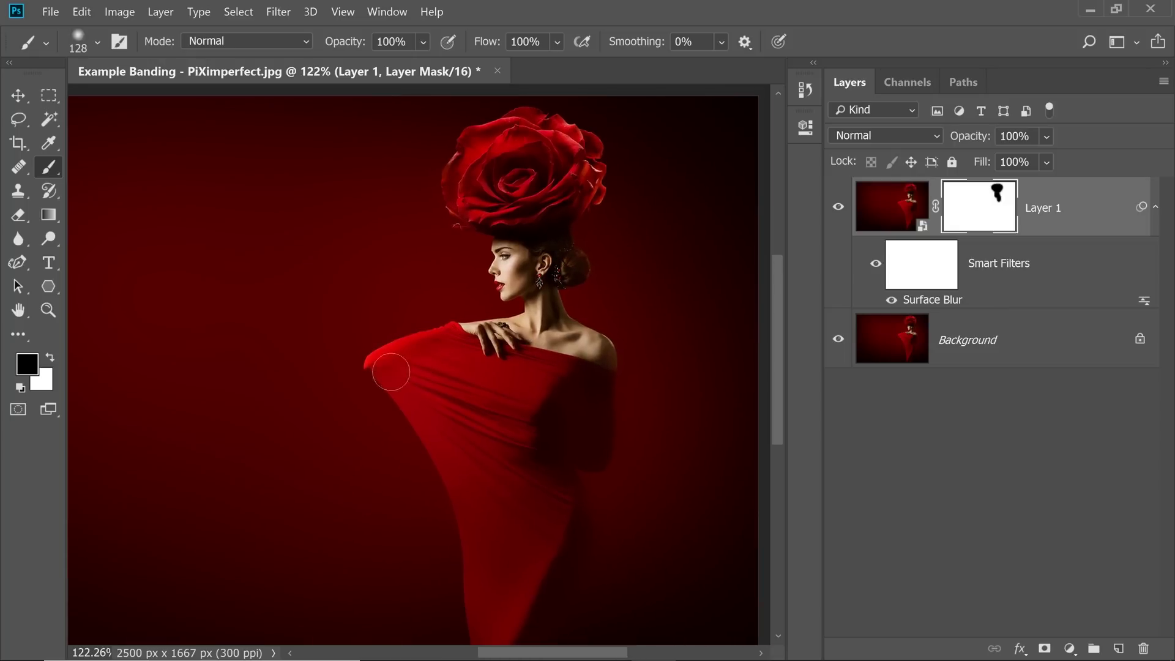
left_click_drag(441, 402, 412, 324)
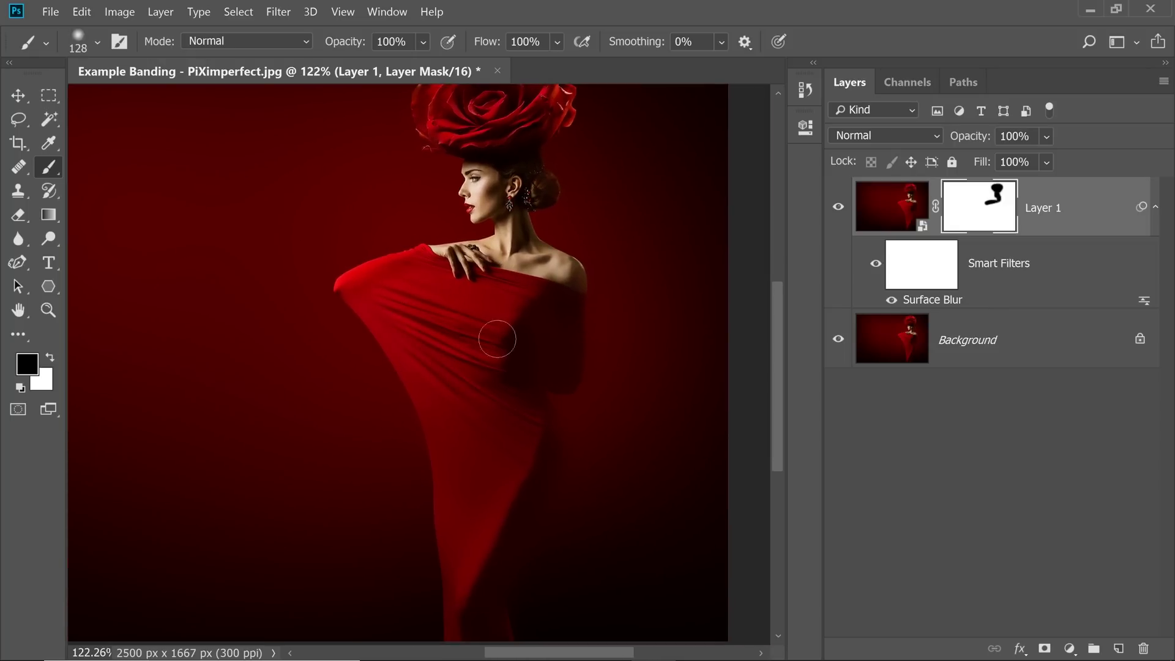
mouse_move(542, 370)
left_mouse_down()
mouse_move(574, 361)
mouse_move(495, 387)
left_mouse_up()
left_click_drag(486, 377, 539, 392, "alt")
mouse_move(469, 513)
left_mouse_down()
mouse_move(491, 422)
mouse_move(516, 470)
left_mouse_up()
left_click_drag(467, 472, 477, 357)
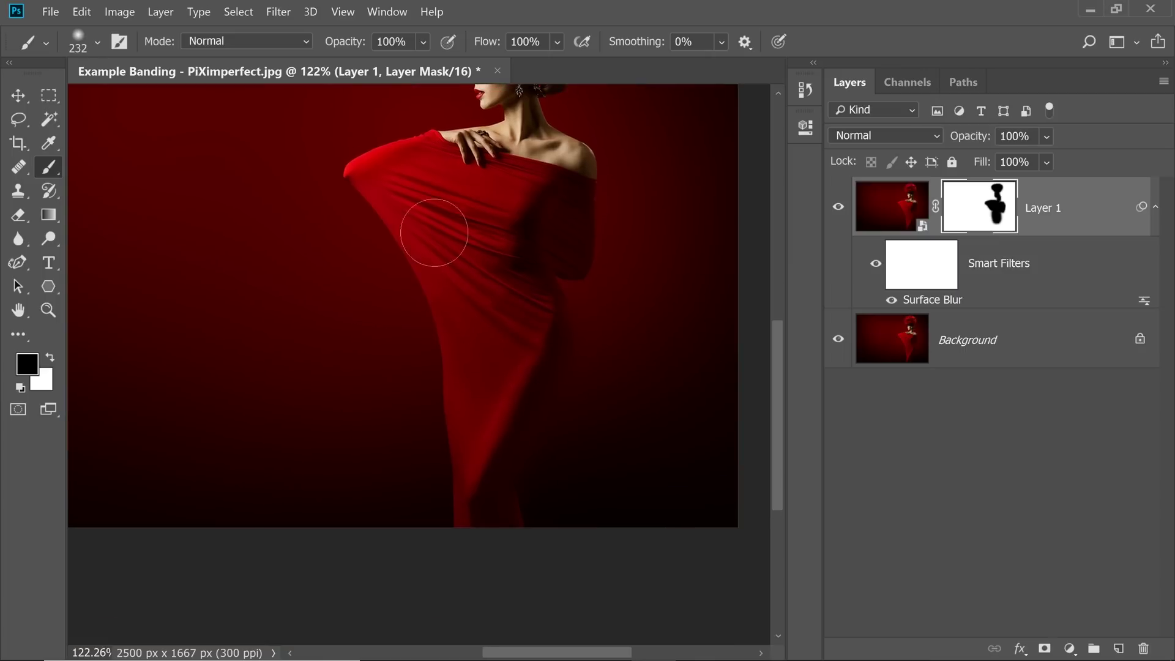
left_click_drag(495, 311, 479, 538)
left_click_drag(434, 202, 445, 402)
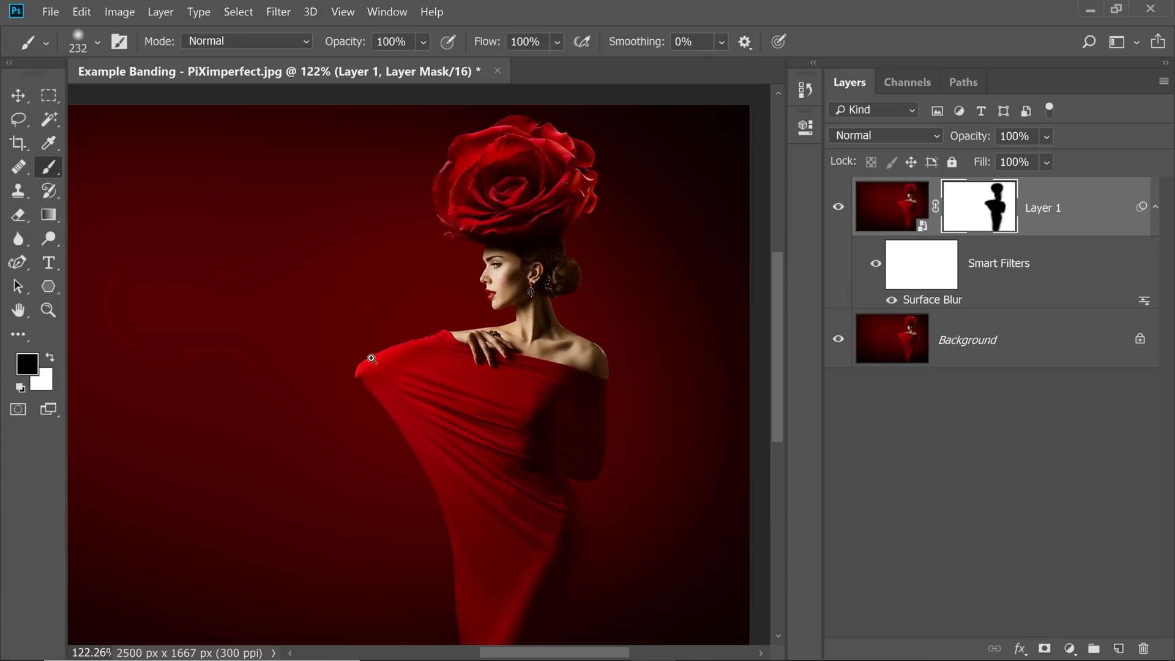
Create a layer named Noise above Layer 1 in Overlay mode, filled with the Overlay-neutral 50% gray
left_click_drag(371, 359, 488, 361)
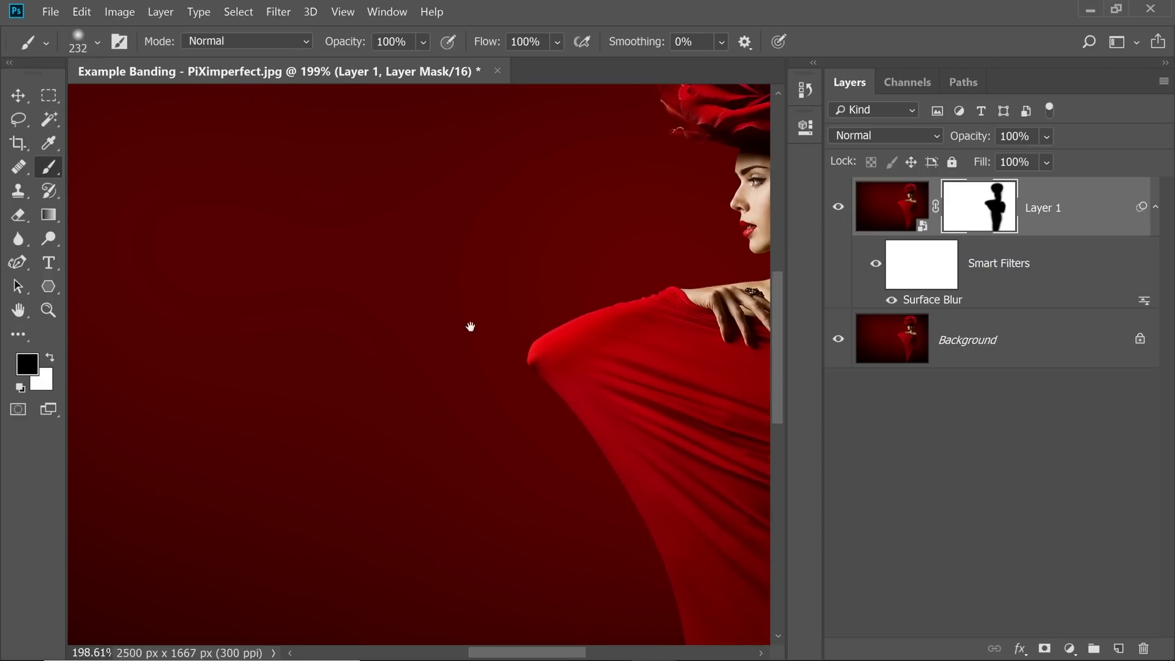
left_click_drag(454, 261, 530, 273)
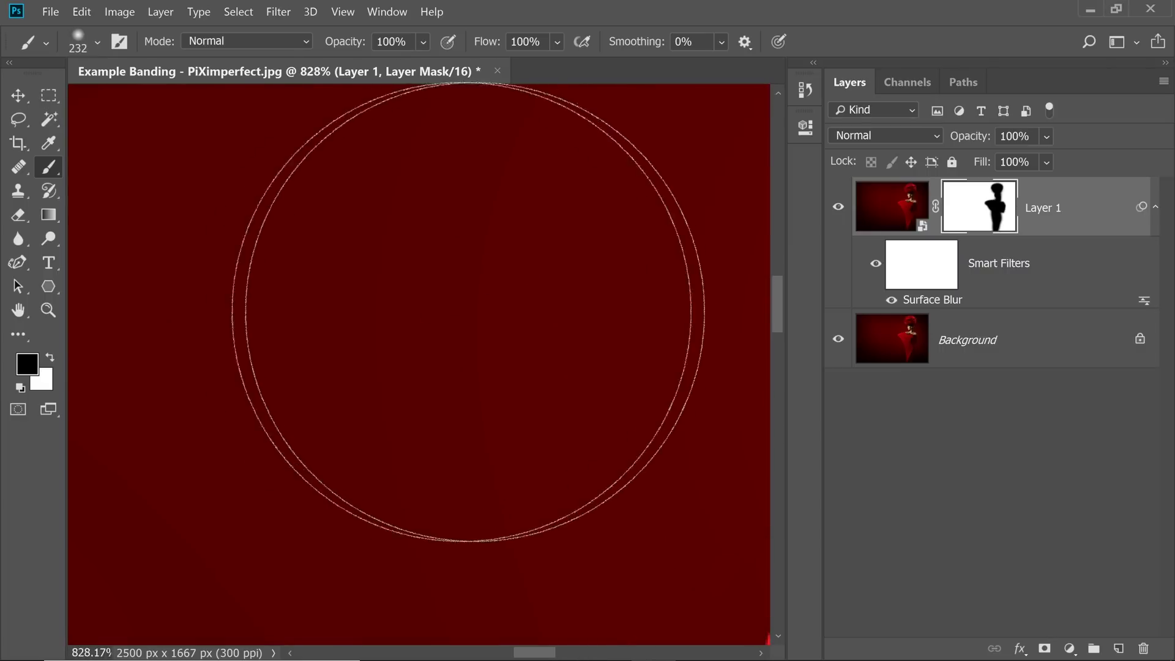
left_click_drag(528, 323, 490, 327)
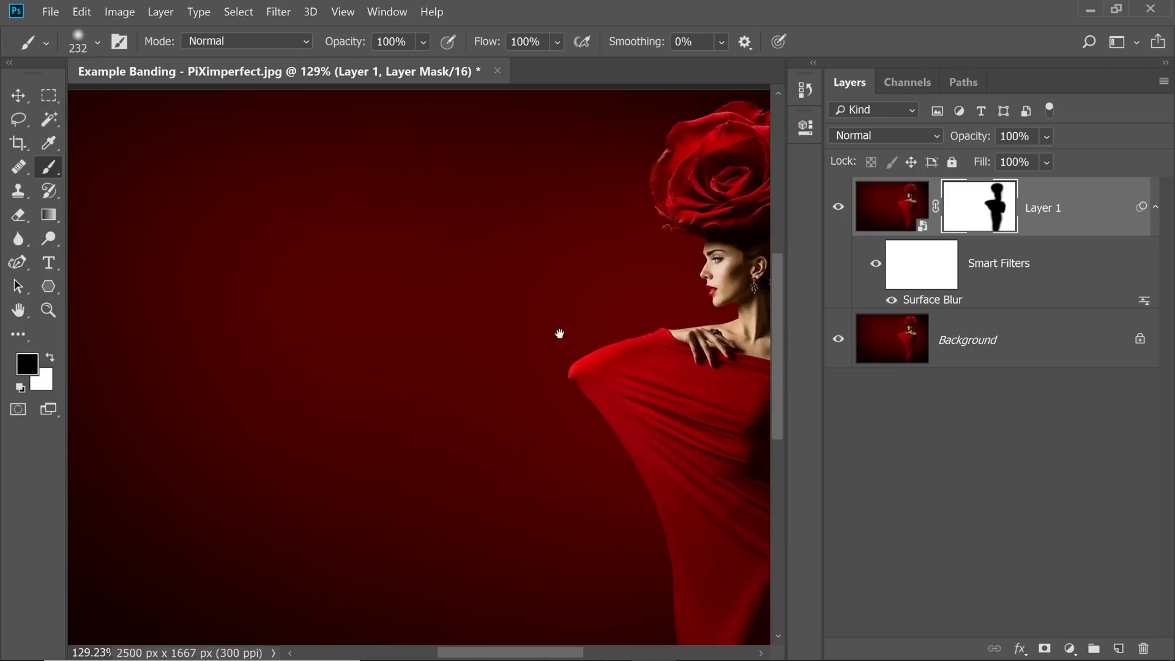
left_click_drag(559, 334, 512, 334)
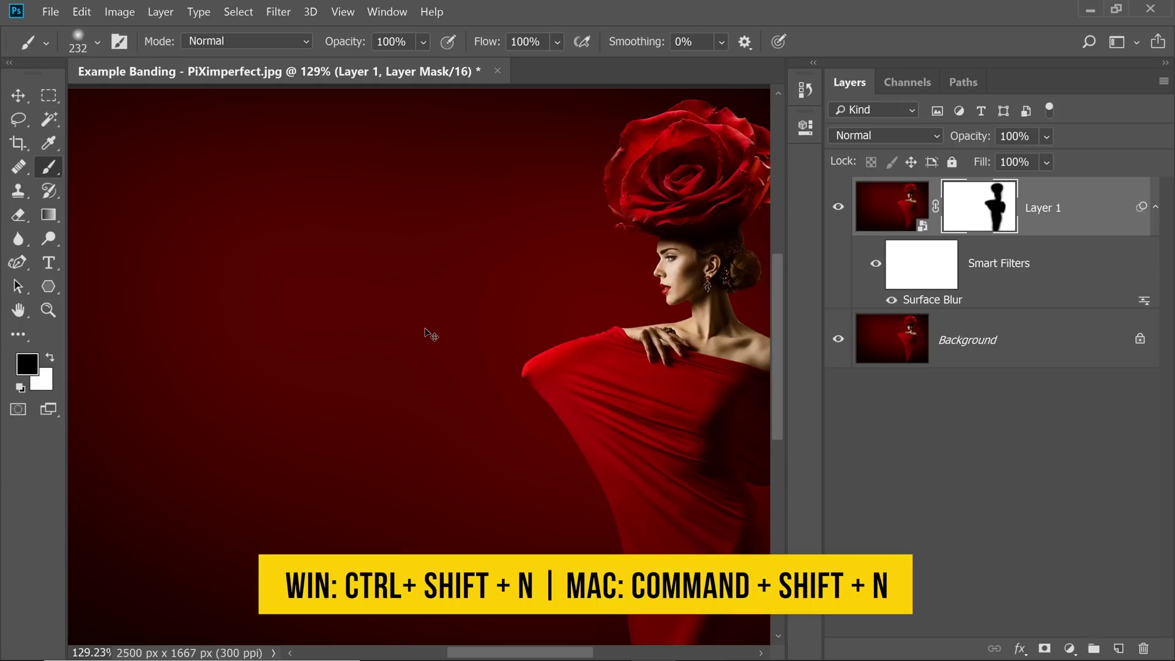
key("ctrl+shift+n")
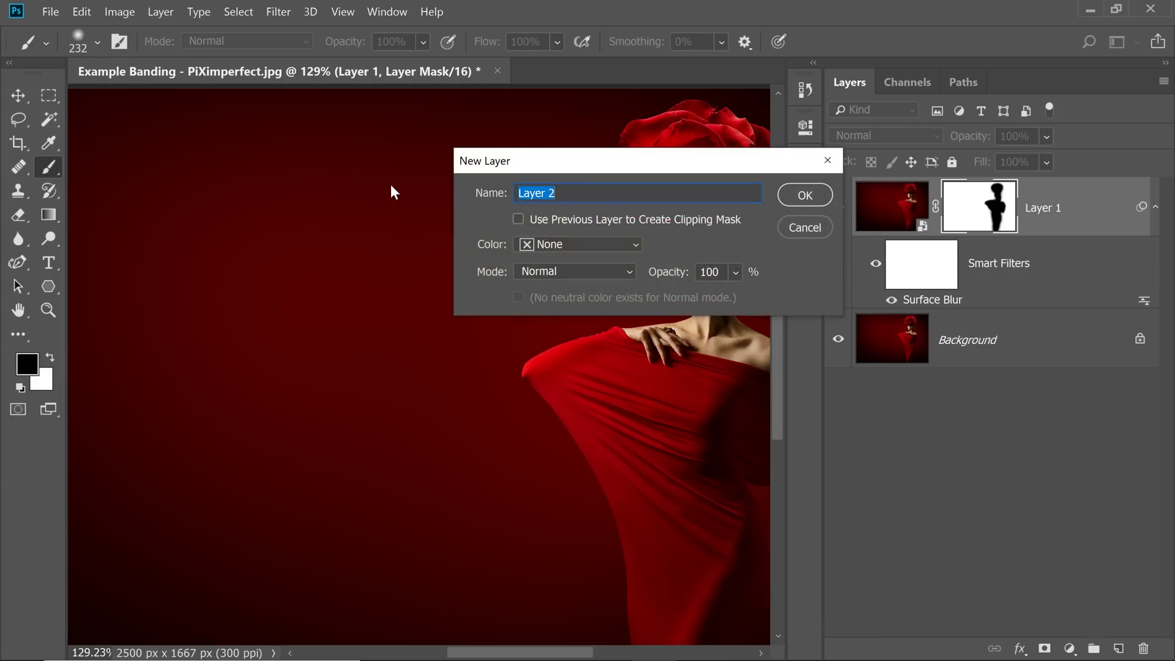
left_click(576, 271)
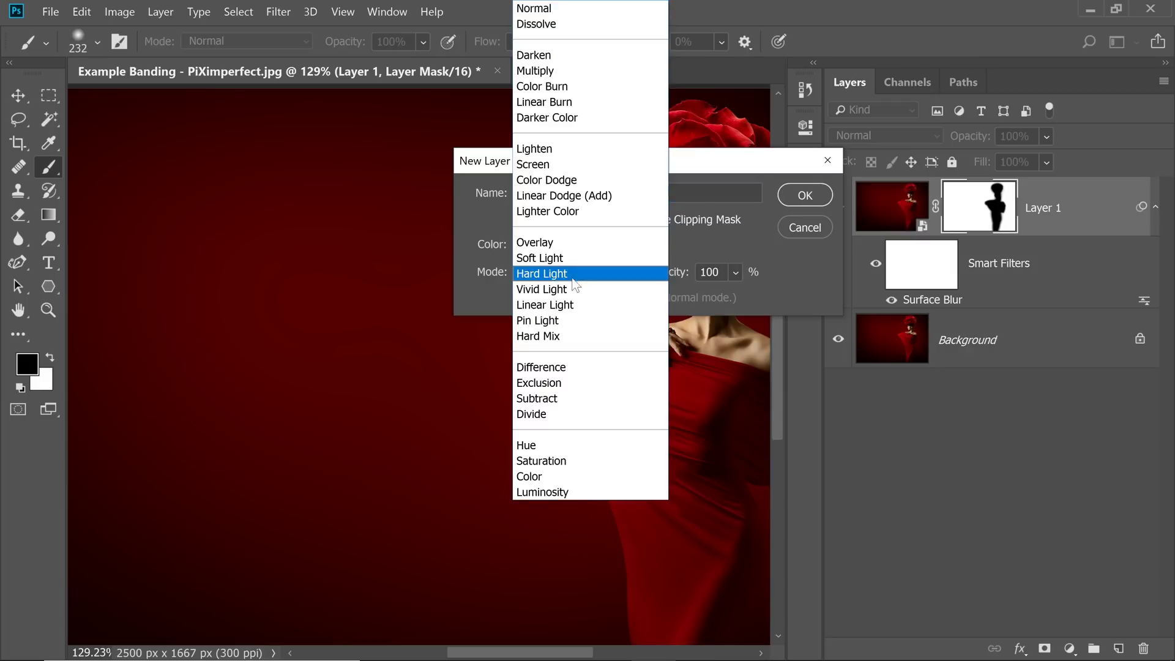
left_click(563, 241)
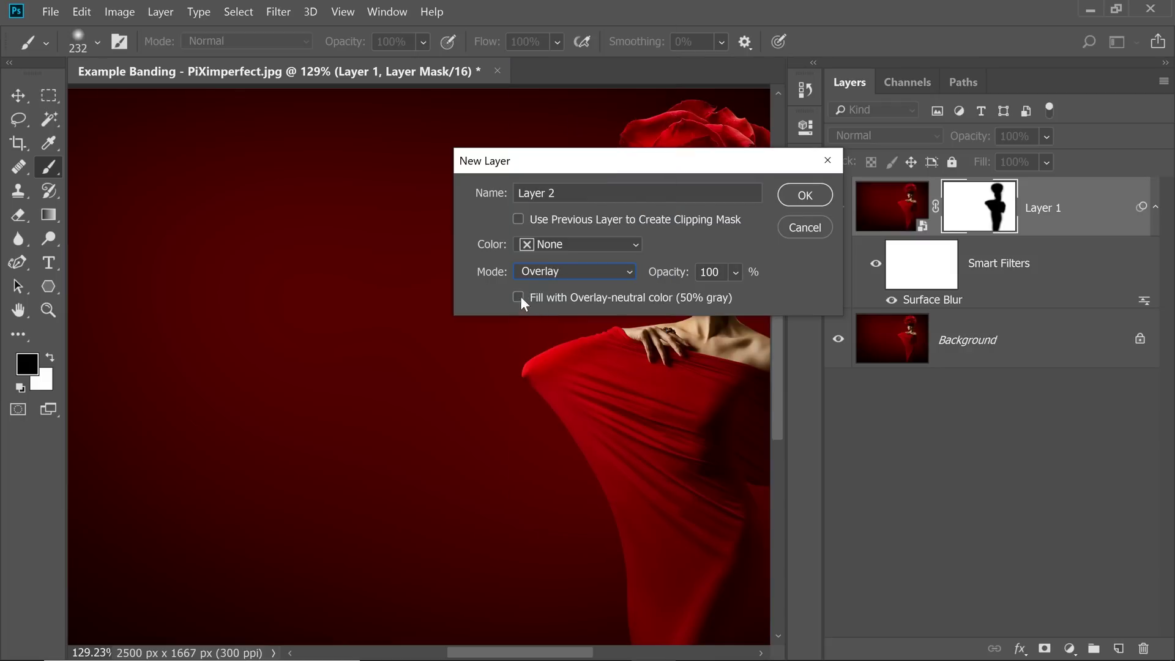
left_click_drag(556, 193, 421, 192)
type("Noise")
key("Return")
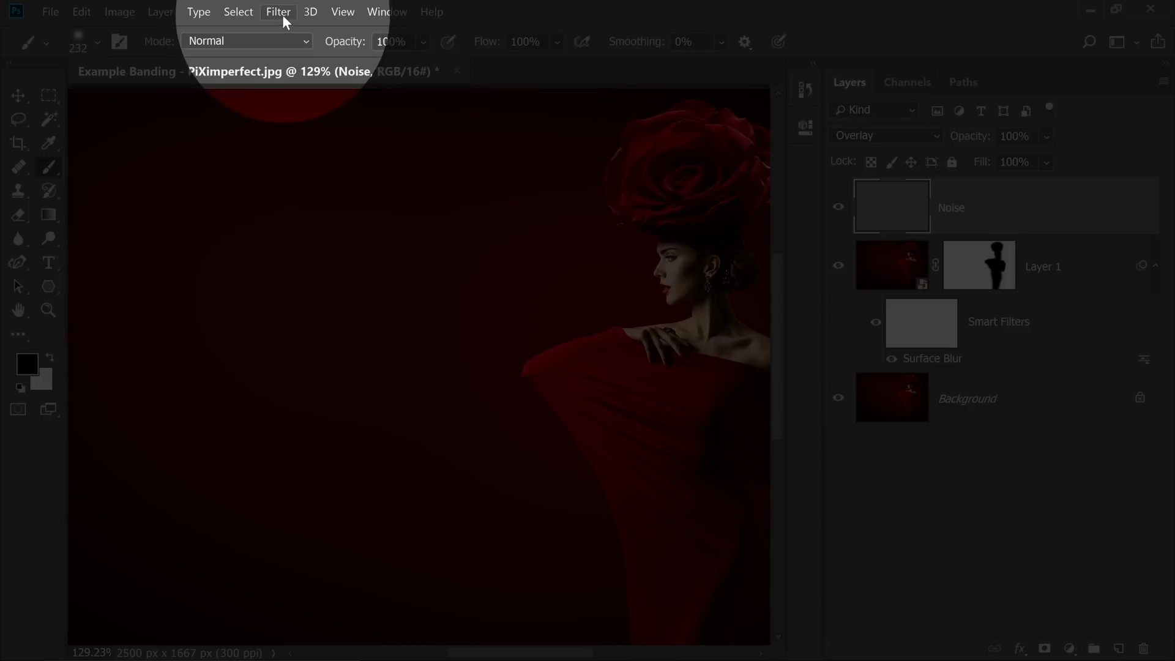
Convert the Noise layer for smart filters
left_click(279, 12)
left_click(312, 50)
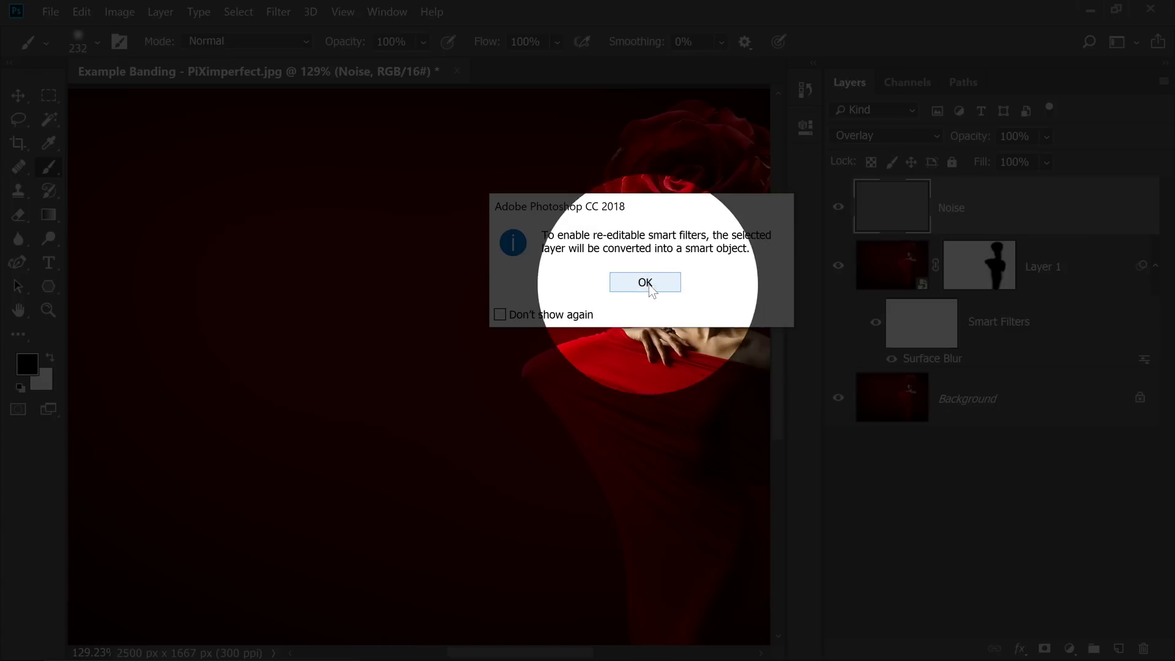
left_click(646, 282)
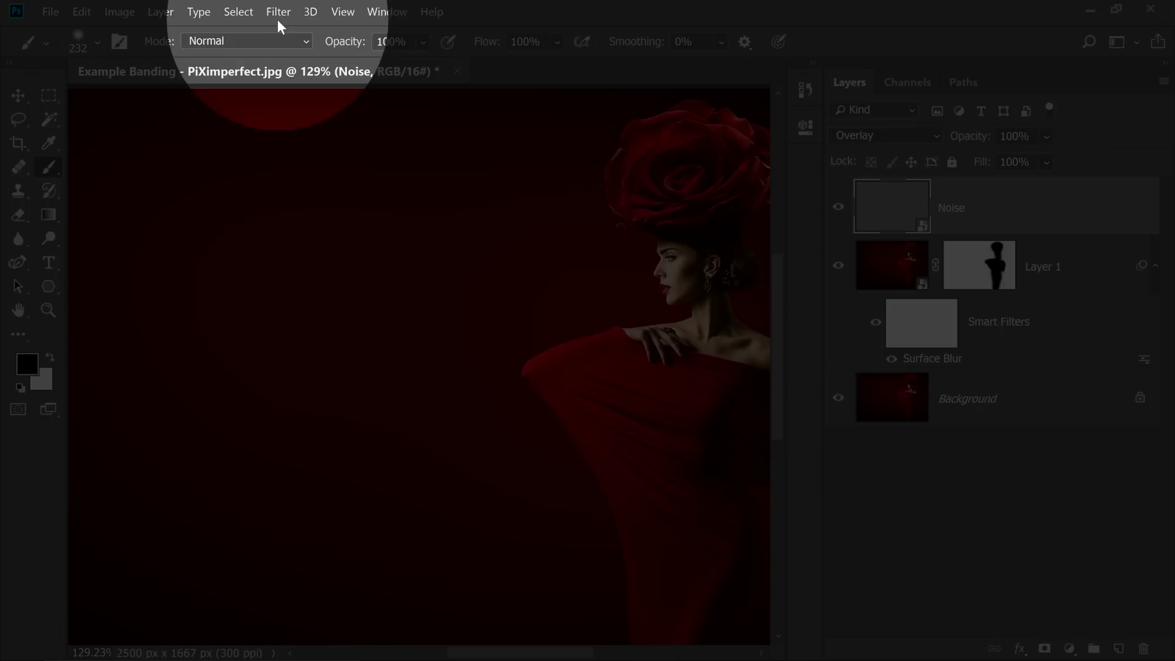
Open the Add Noise filter for the Noise layer and inspect its preview on the red background up close
left_click(279, 11)
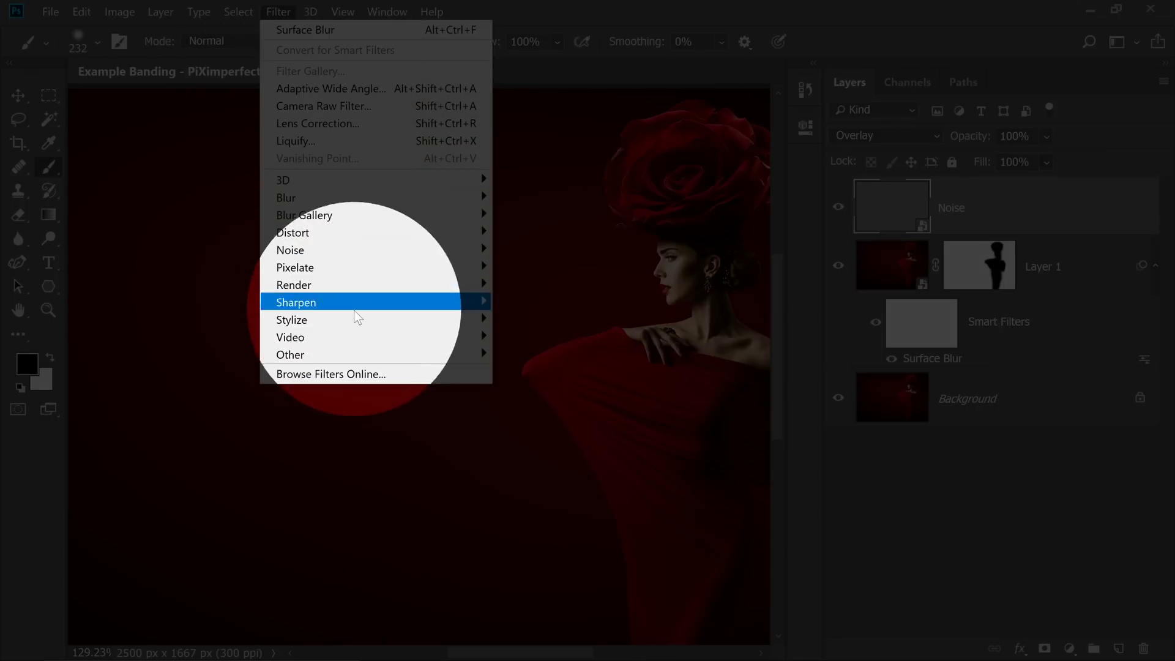
mouse_move(357, 250)
left_click(506, 249)
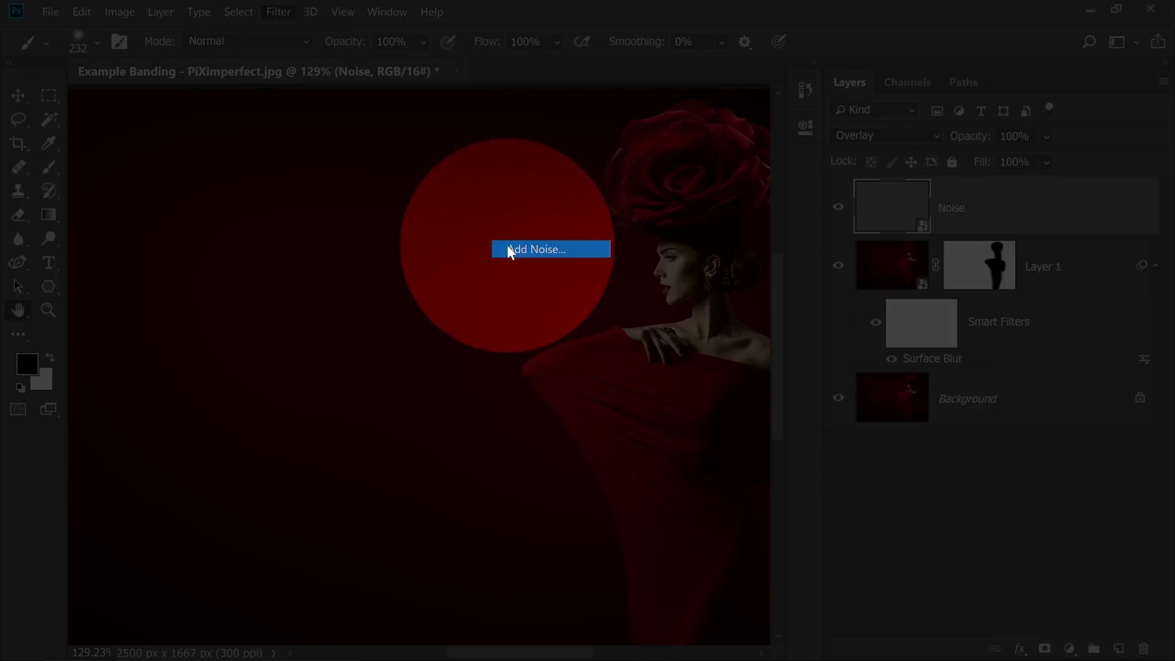
left_click_drag(366, 334, 225, 310)
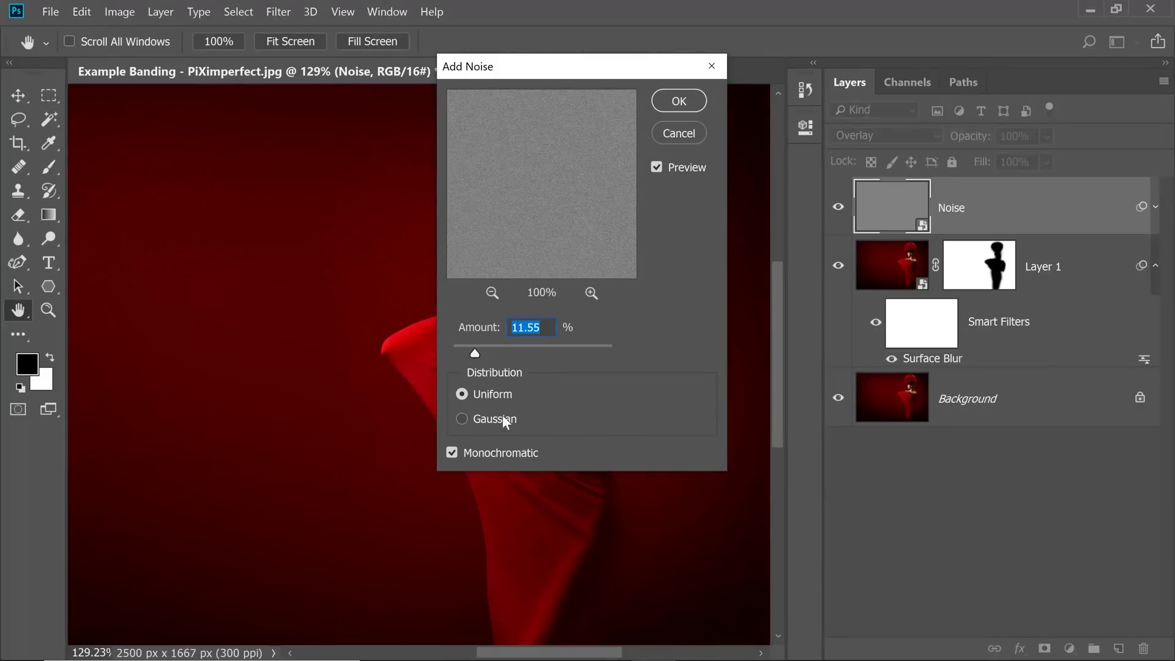
mouse_move(315, 317)
left_mouse_down()
mouse_move(343, 314)
mouse_move(295, 329)
left_mouse_up()
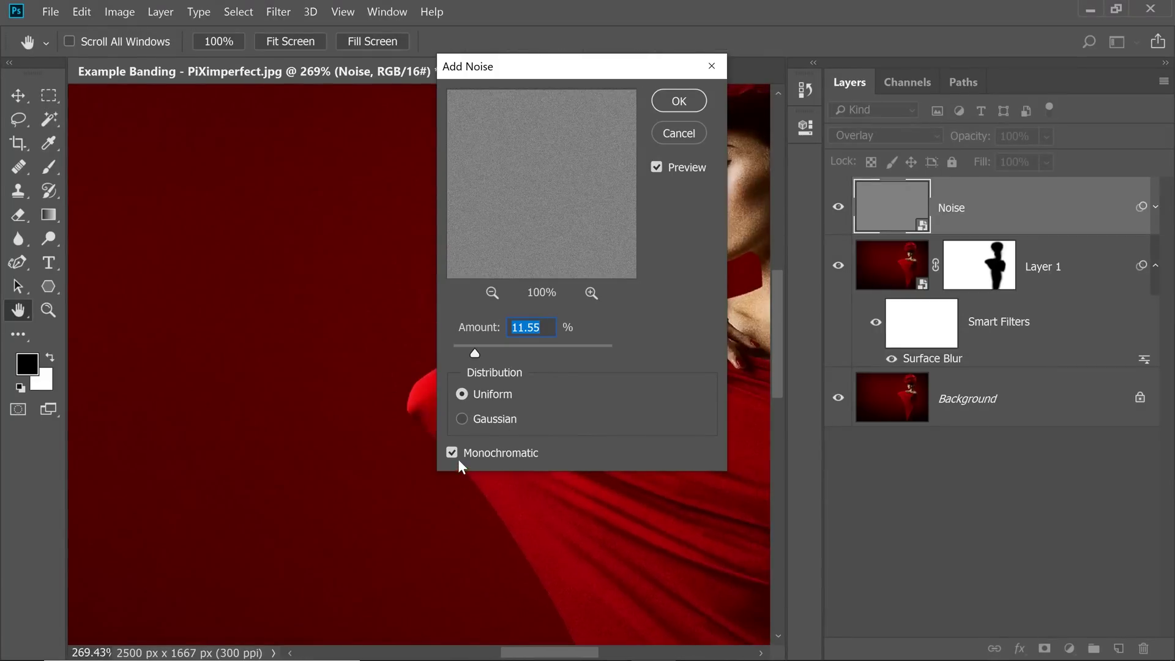
scroll(280, 347, "up", 3)
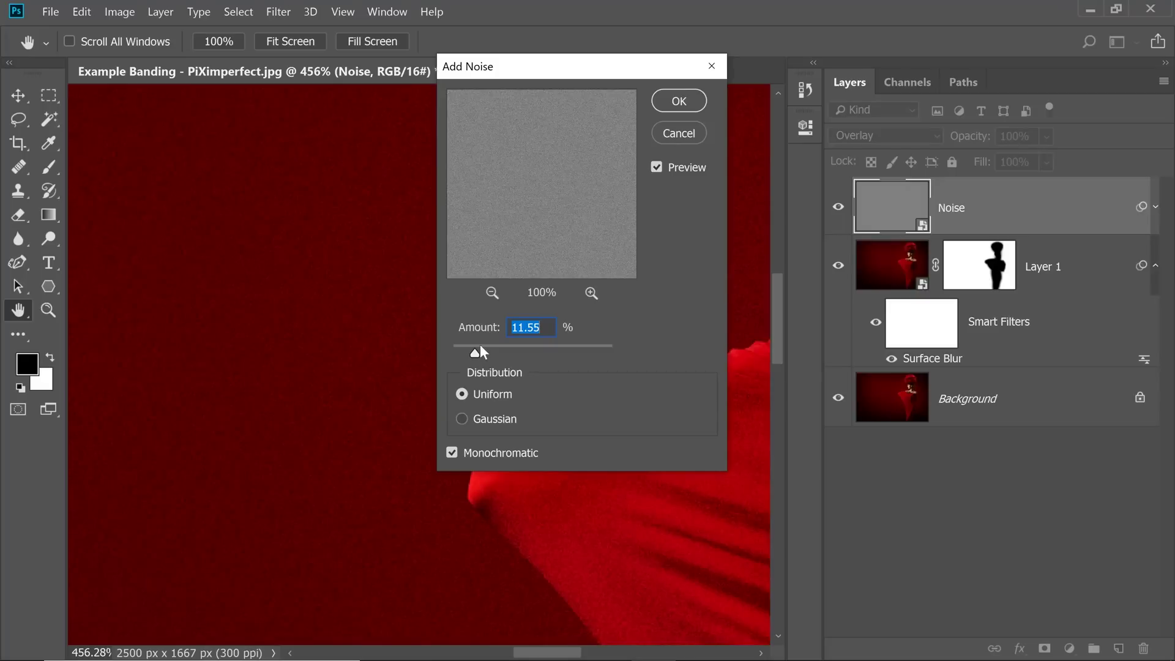
Lower the noise amount to 0.10% and examine the red background around the woman for banding
left_click_drag(472, 353, 451, 353)
left_click_drag(407, 308, 235, 312)
left_click_drag(363, 318, 328, 406)
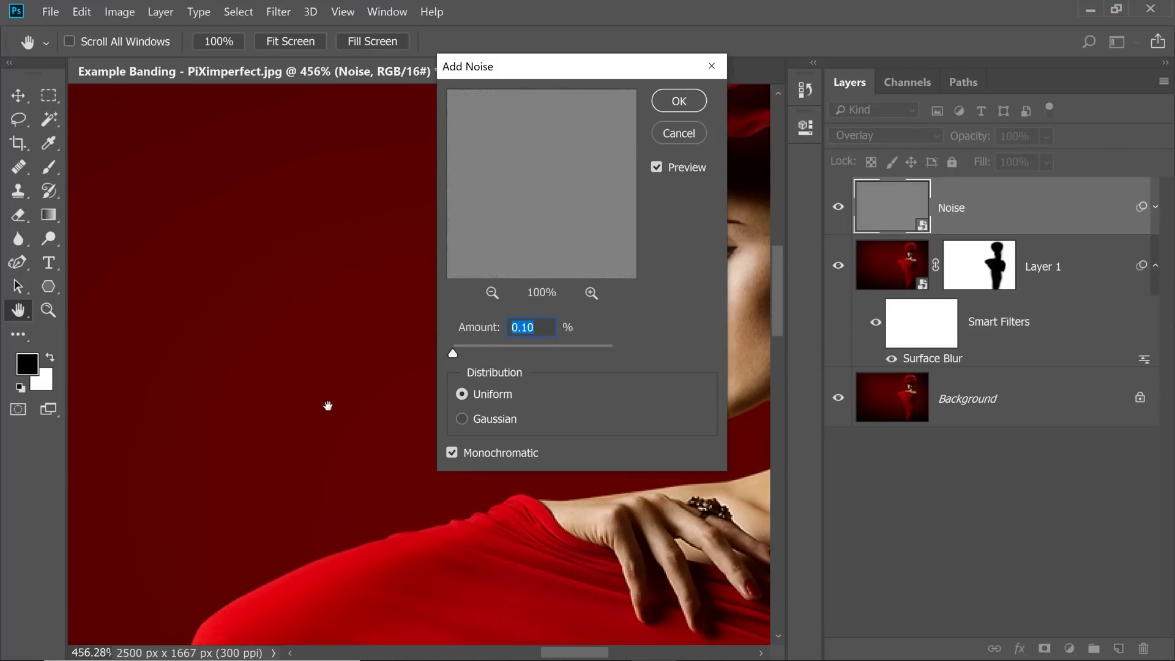
scroll(286, 320, "down", 2)
left_click_drag(313, 331, 322, 377)
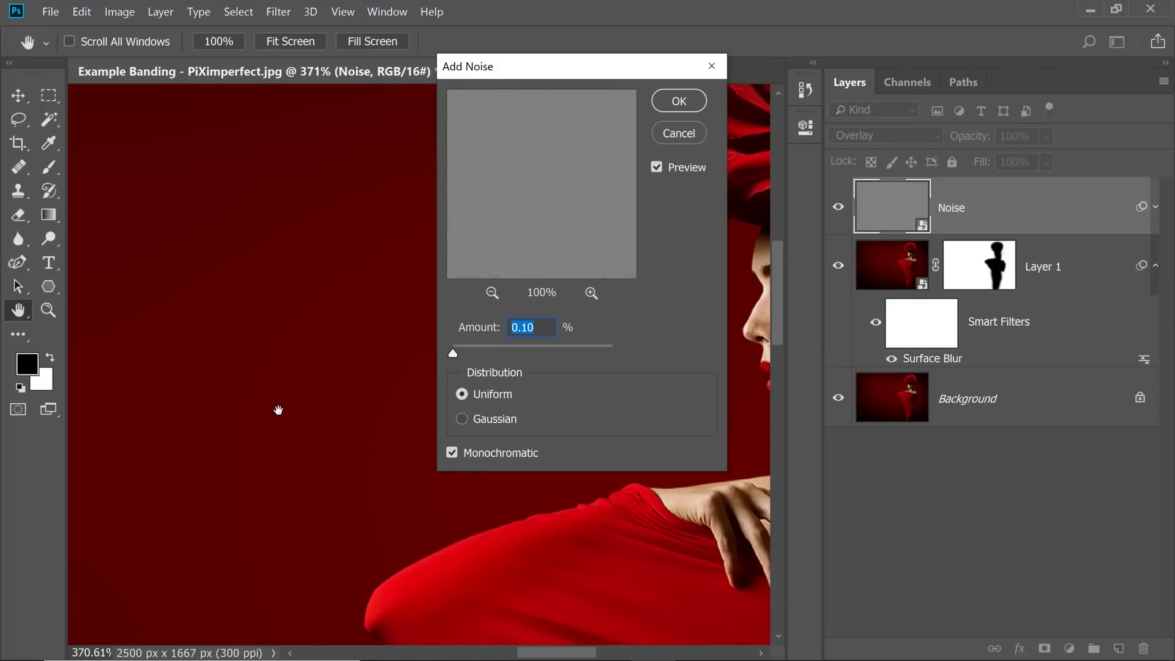
mouse_move(226, 396)
left_mouse_down()
mouse_move(315, 259)
mouse_move(353, 313)
mouse_move(257, 428)
mouse_move(249, 398)
left_mouse_up()
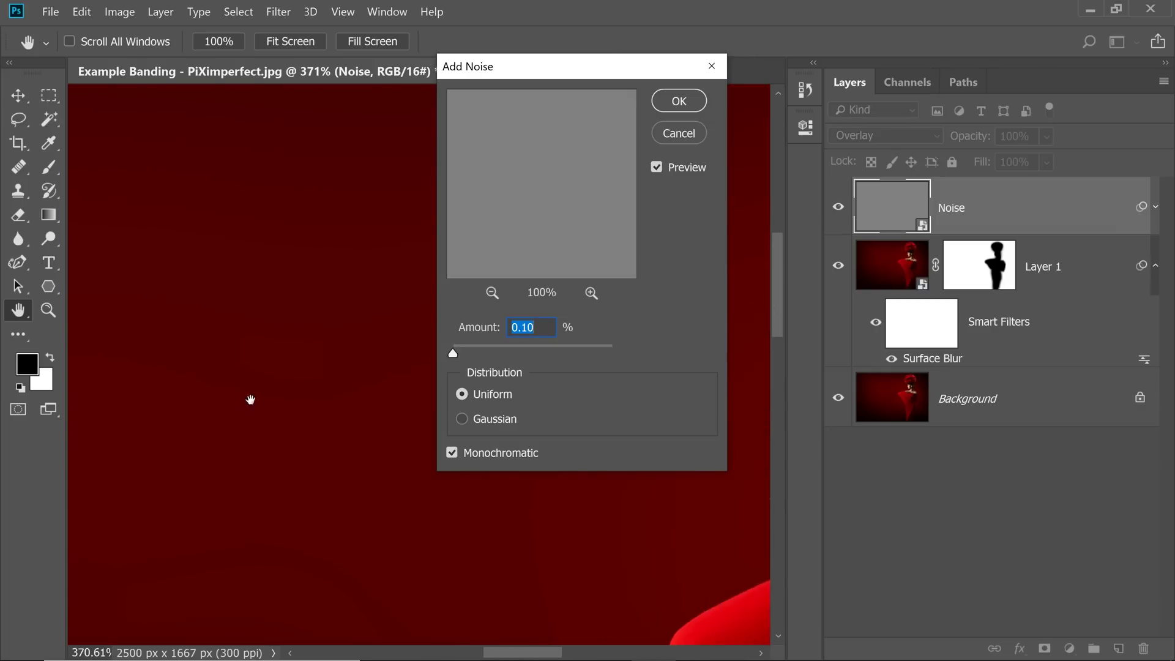
left_click_drag(340, 336, 418, 370)
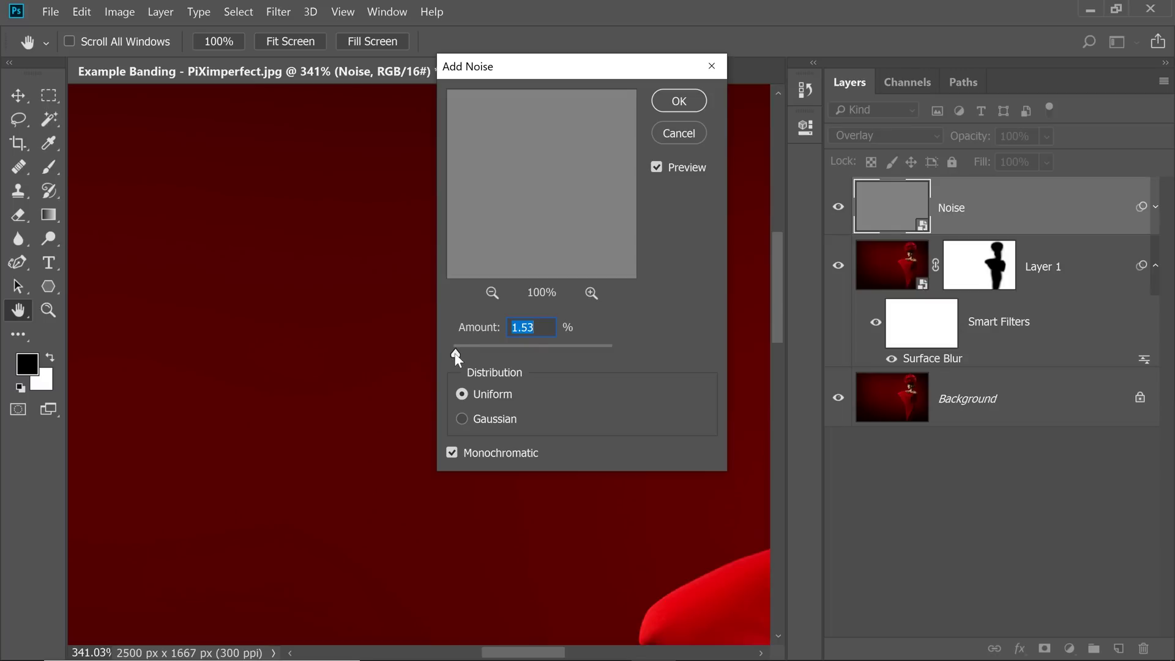
Set the noise amount to 4% with Uniform distribution, keep Monochromatic on, and apply the Add Noise filter
left_click_drag(455, 353, 459, 354)
left_click_drag(521, 328, 475, 336)
left_click(486, 395)
left_click(677, 101)
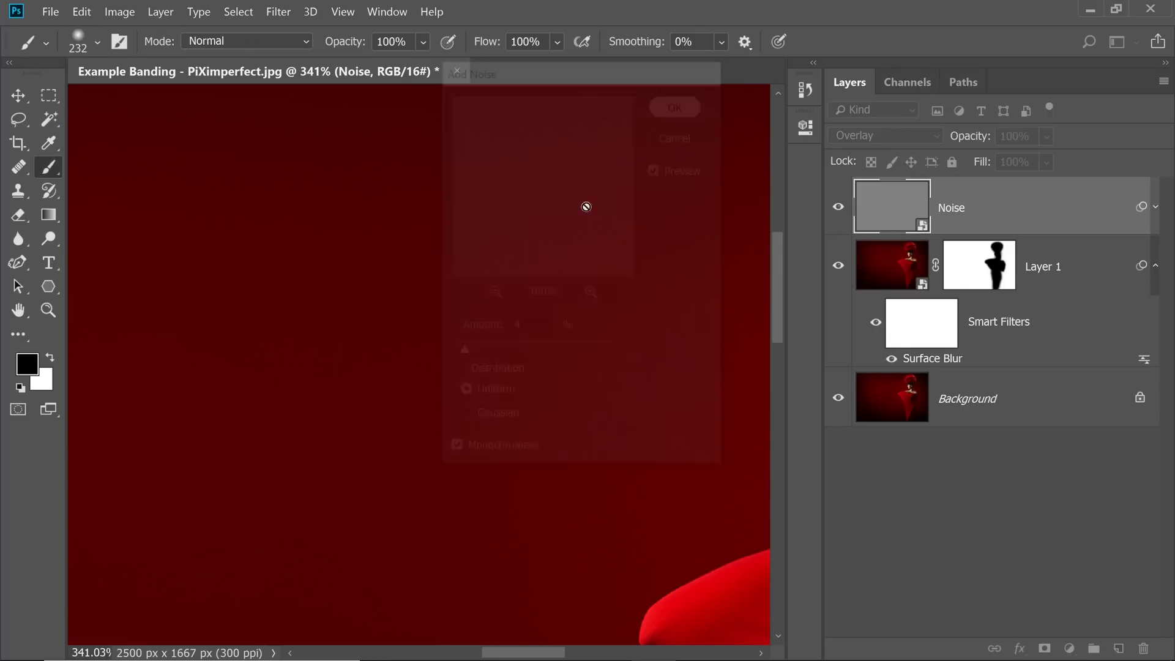
Apply a Gaussian Blur smart filter with a 0.6 pixel radius to the Noise layer
left_click_drag(573, 343, 546, 364)
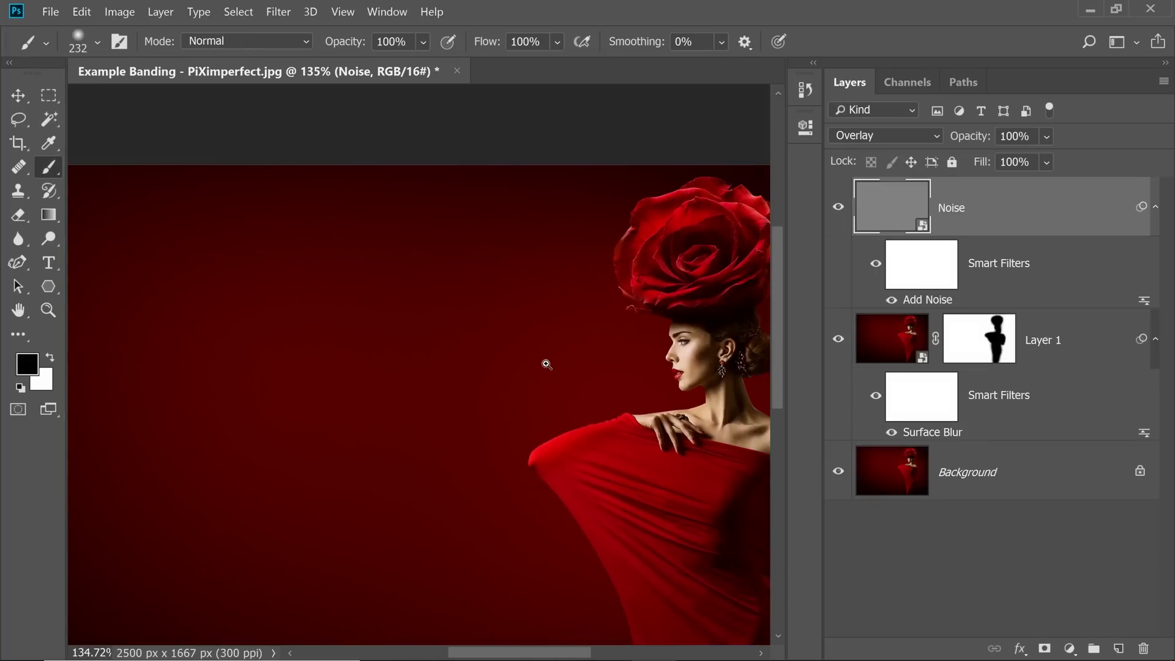
scroll(546, 365, "up", 4)
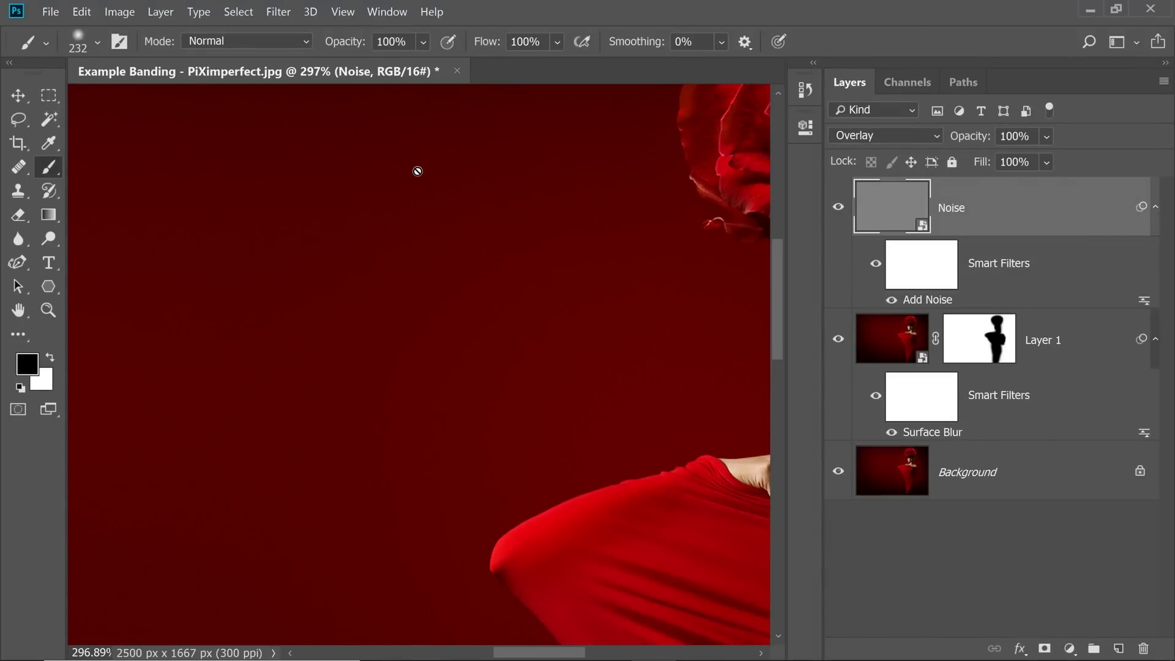
left_click(278, 12)
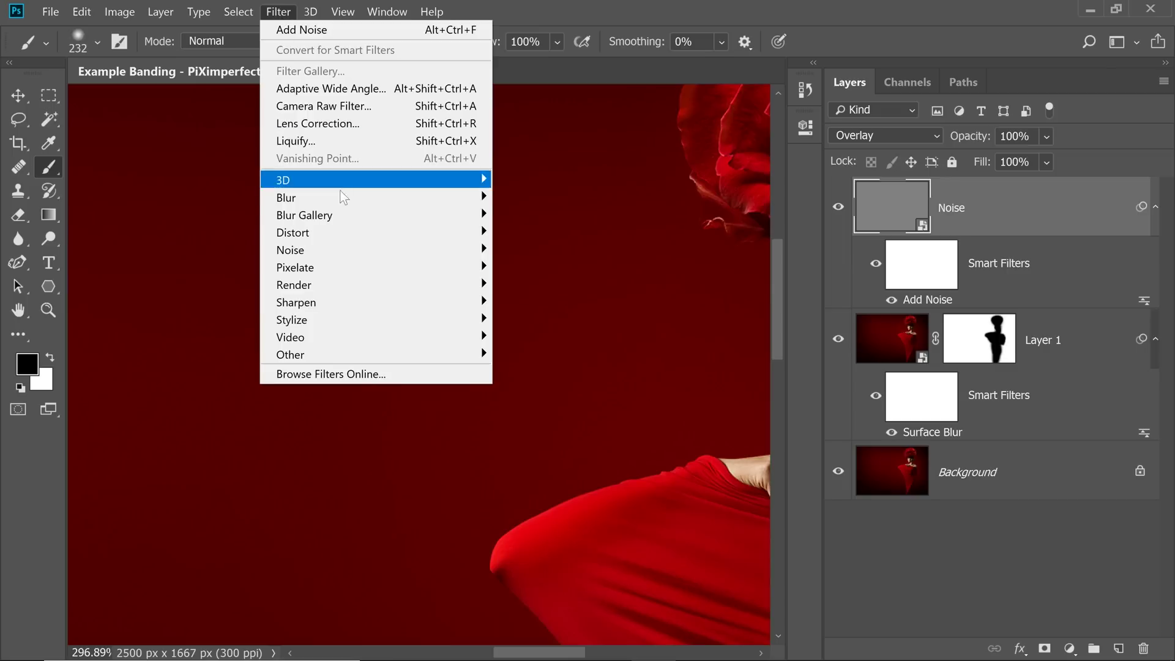
mouse_move(343, 197)
left_click(543, 267)
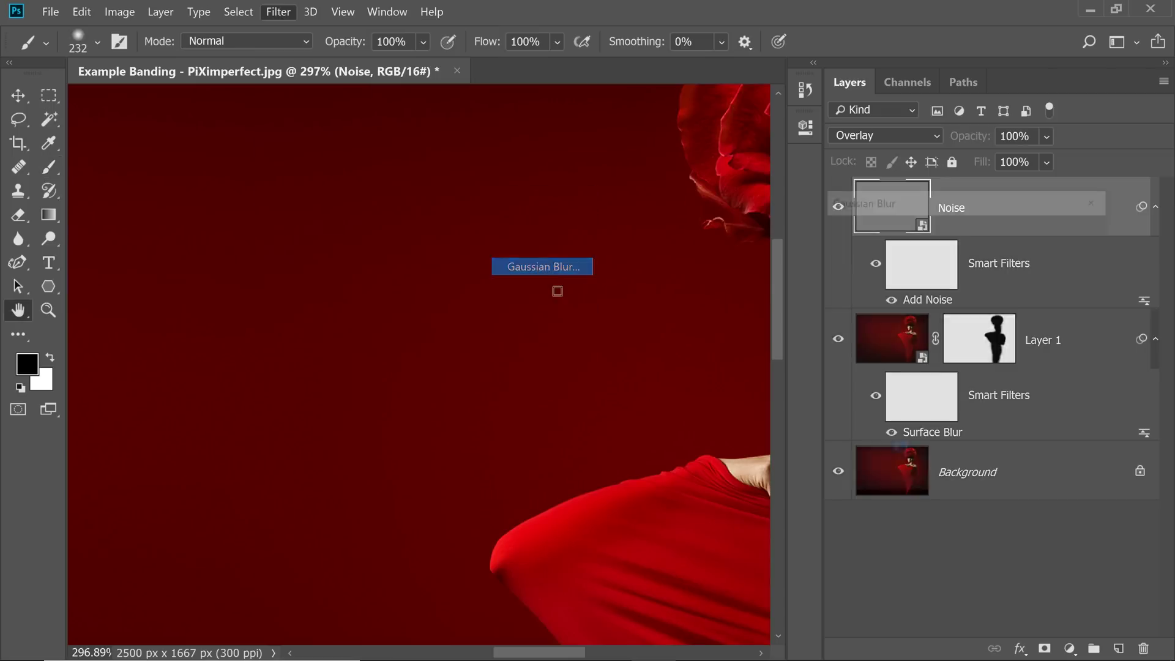
type("0")
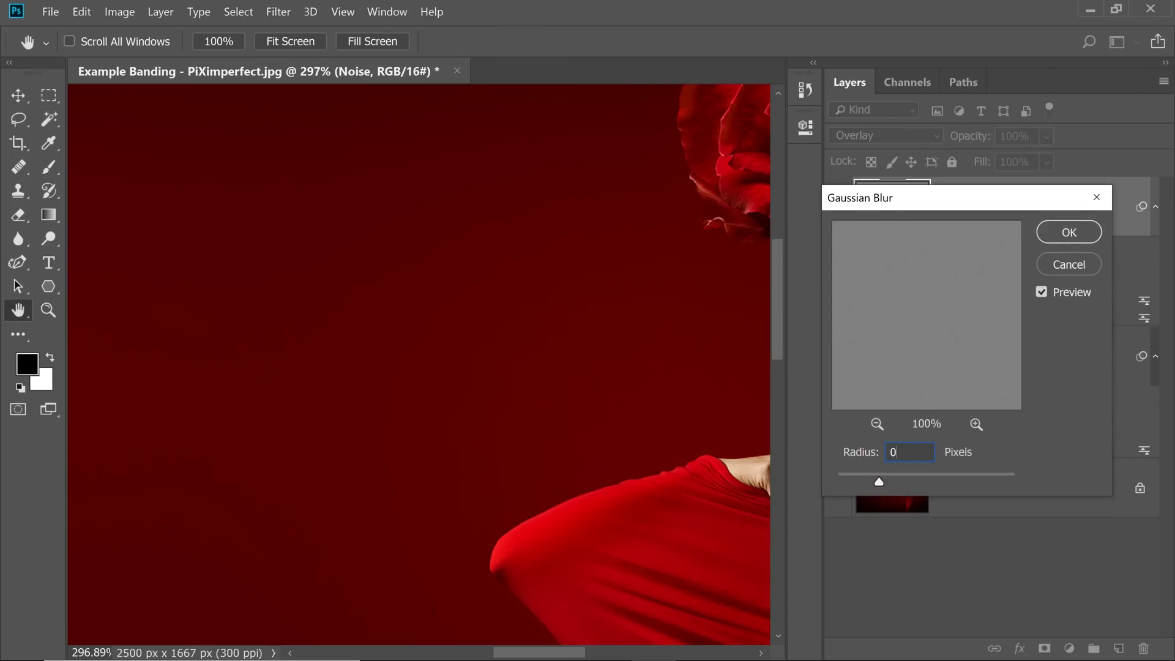
type(".6")
left_click(1054, 232)
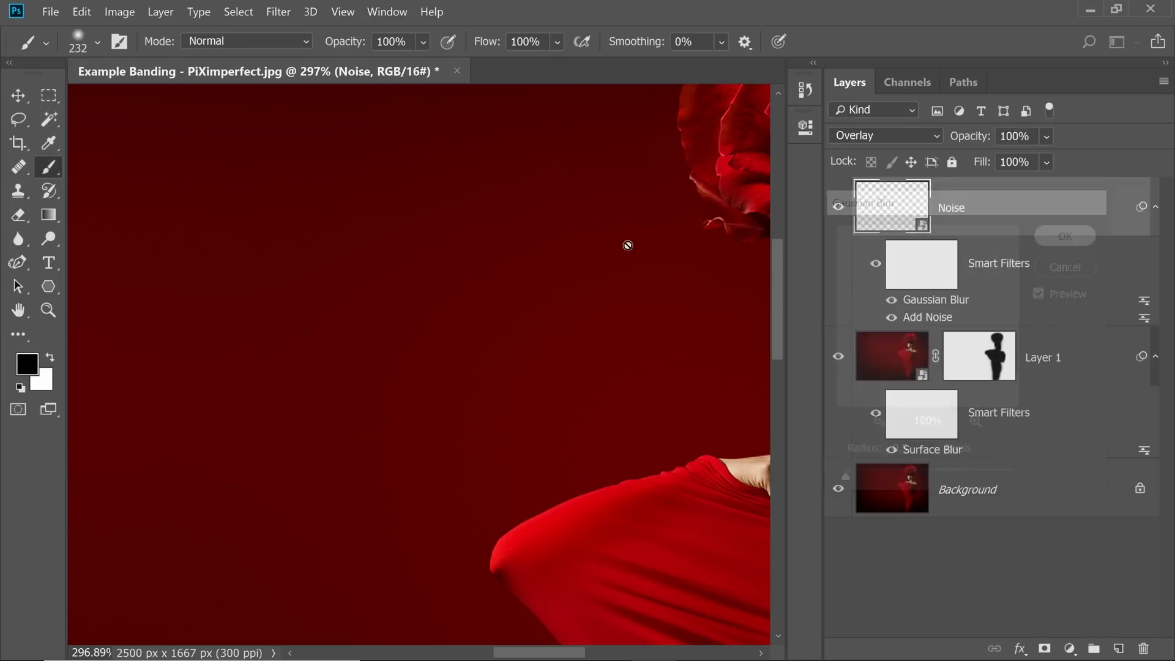
Compare the red background with the Noise layer hidden and shown, both up close and zoomed out
mouse_move(509, 321)
left_mouse_down()
mouse_move(548, 325)
mouse_move(507, 332)
left_mouse_up()
scroll(556, 331, "down", 2)
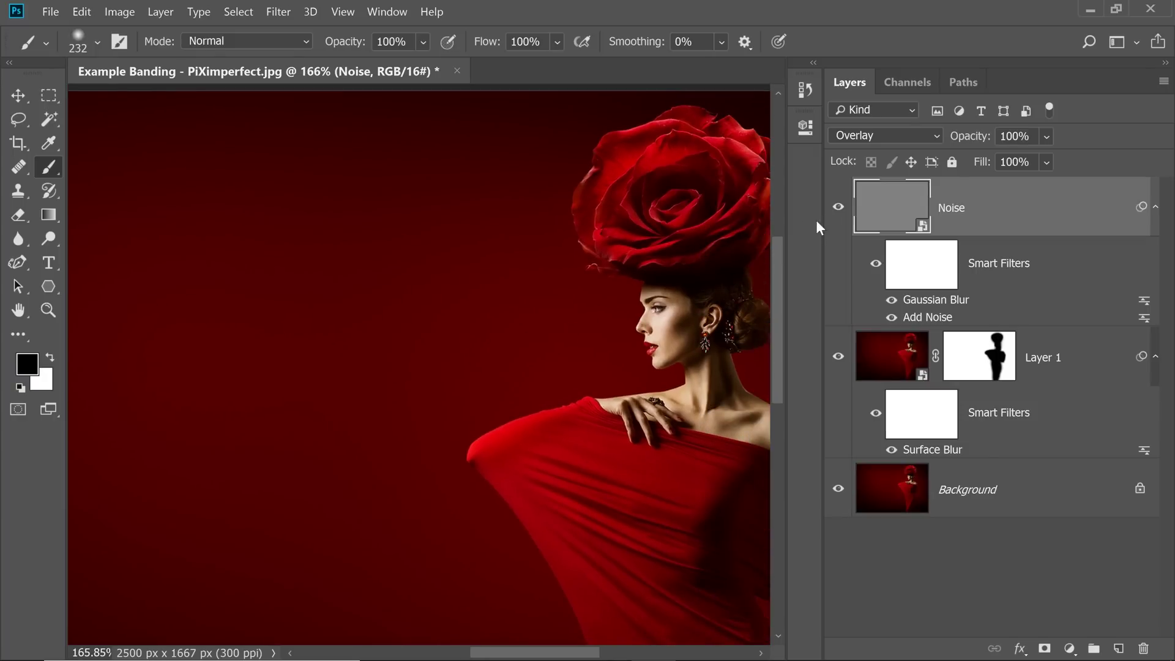
scroll(418, 302, "up", 4)
left_click(839, 207)
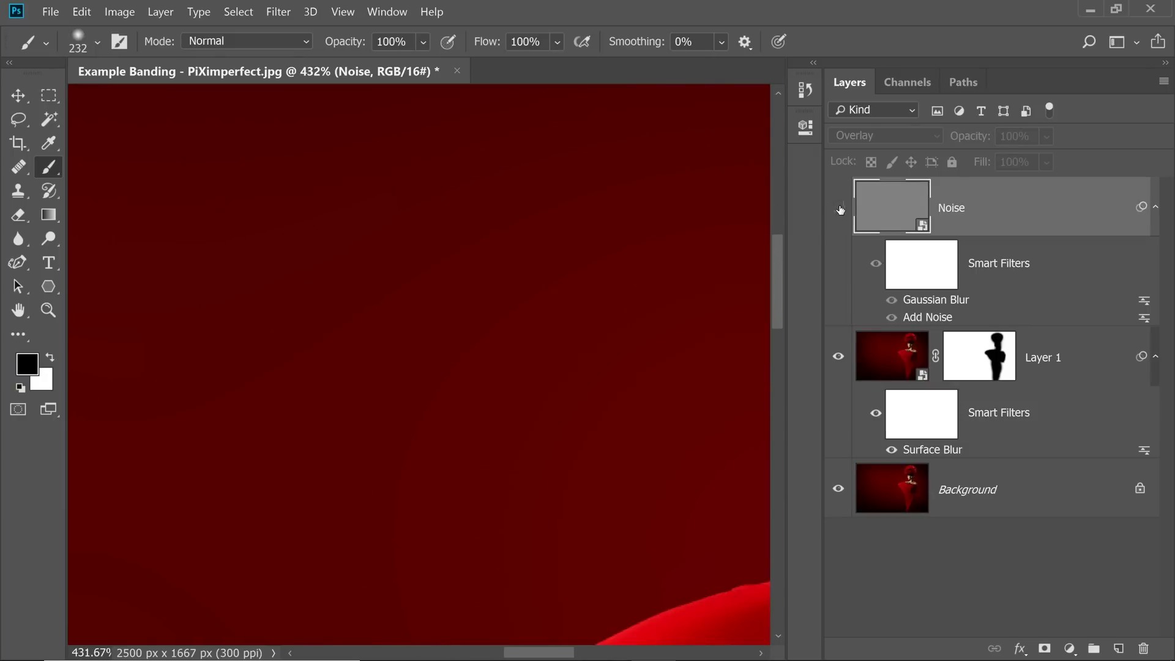
left_click(838, 208)
scroll(528, 312, "down", 6)
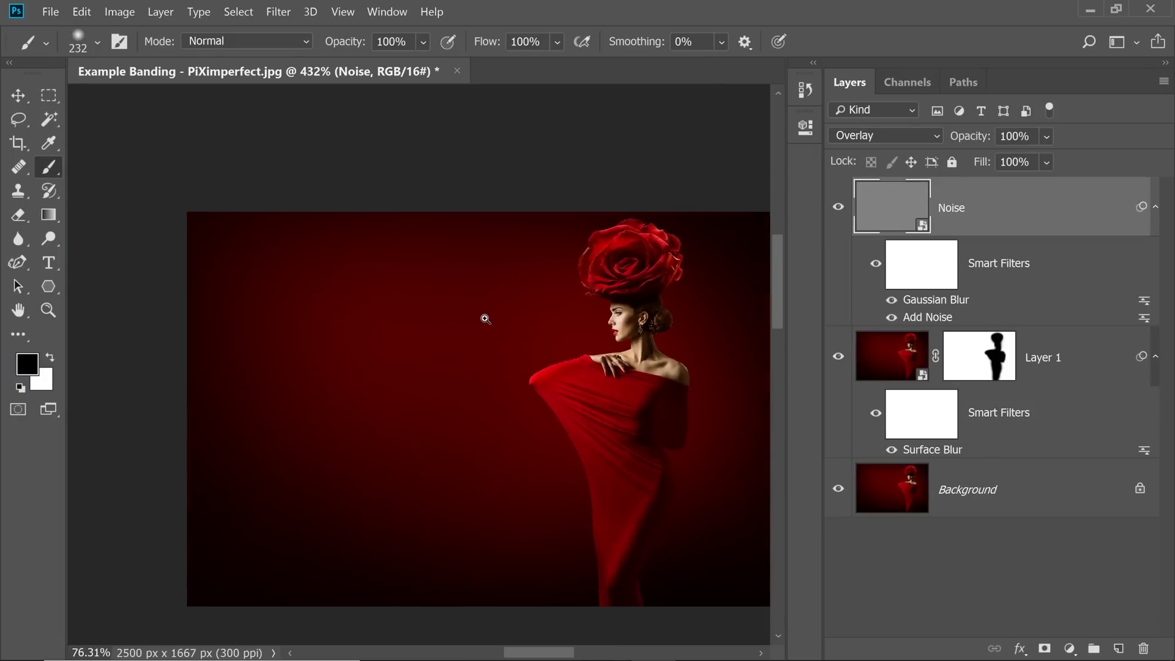
scroll(590, 349, "up", 3)
left_click_drag(590, 349, 490, 316)
scroll(569, 337, "down", 1)
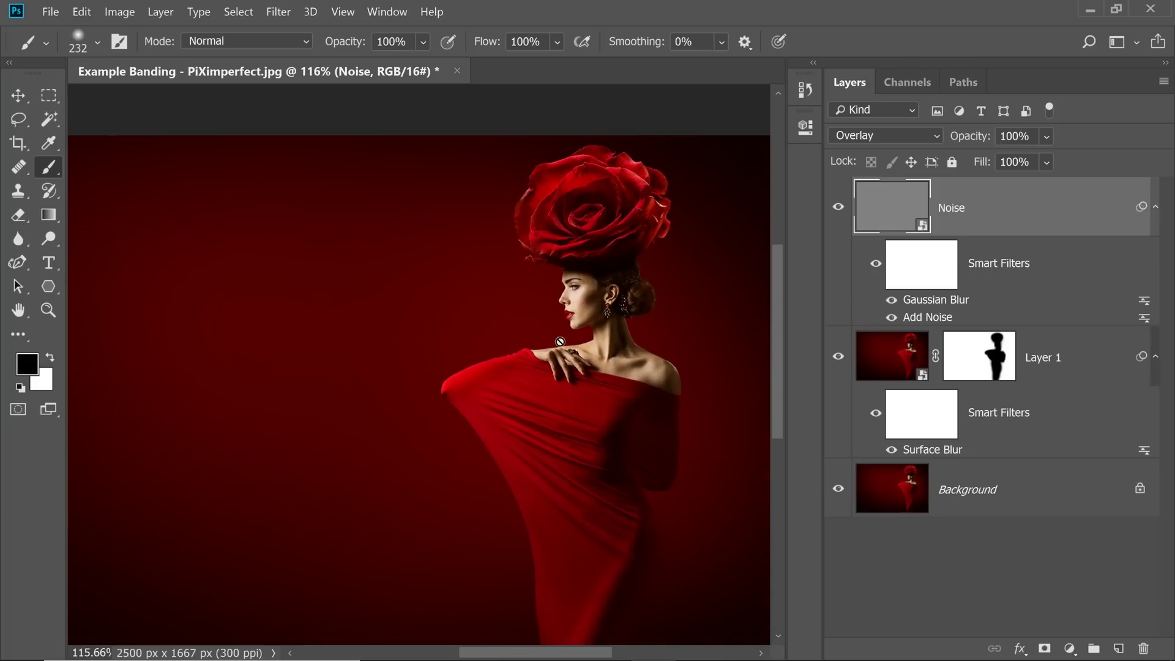
Add a layer mask to the Noise layer and replace it with a copy of Layer 1's mask
left_click(1044, 650)
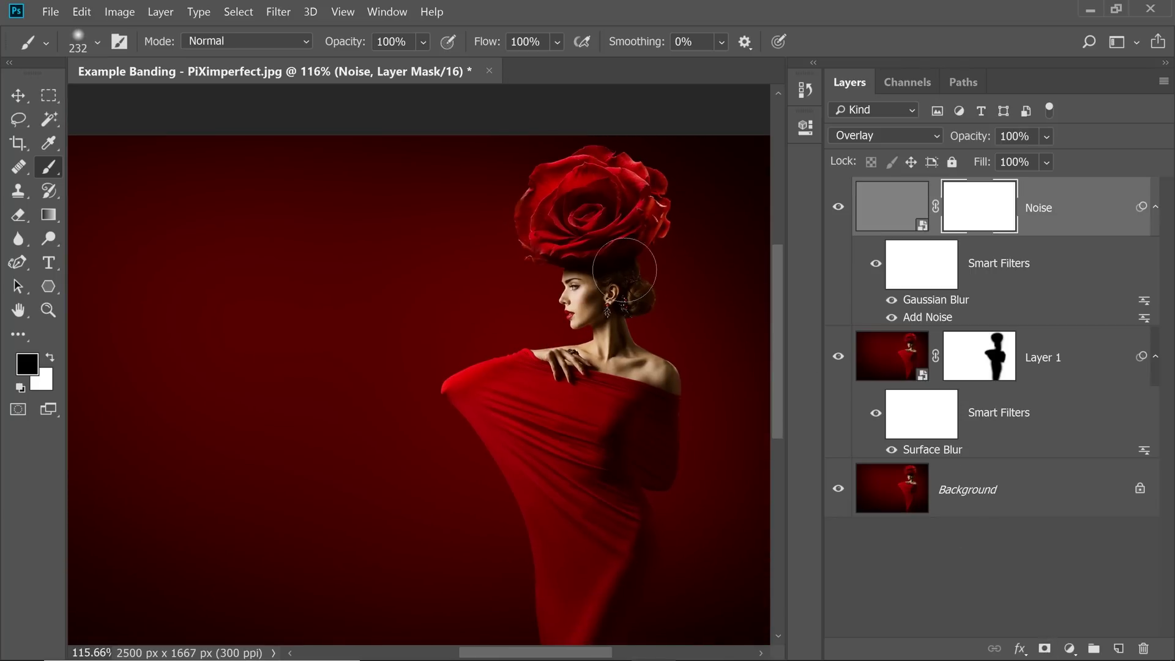
left_click_drag(580, 412, 534, 394)
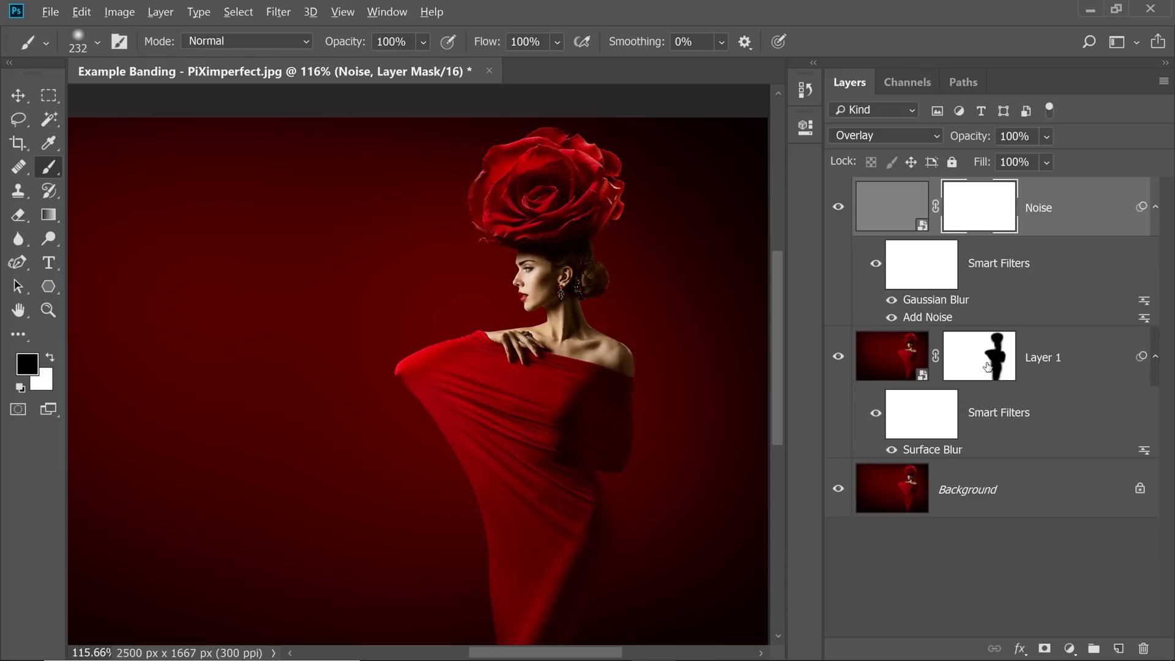
left_click_drag(983, 364, 992, 231)
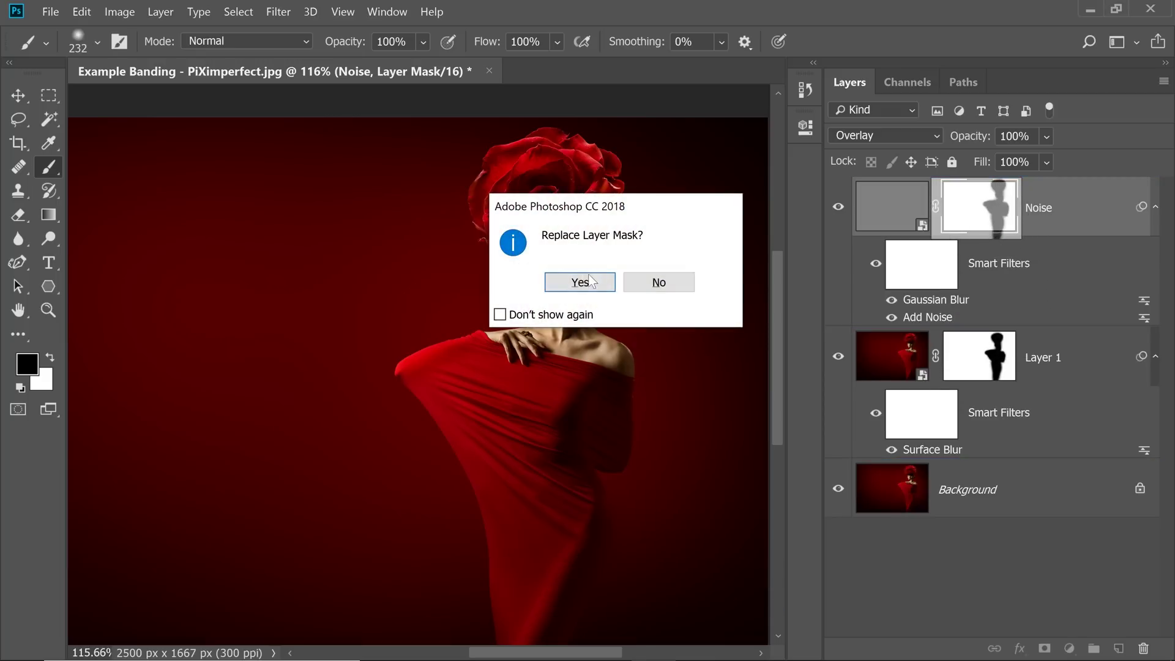
left_click(579, 282)
scroll(561, 287, "up", 3)
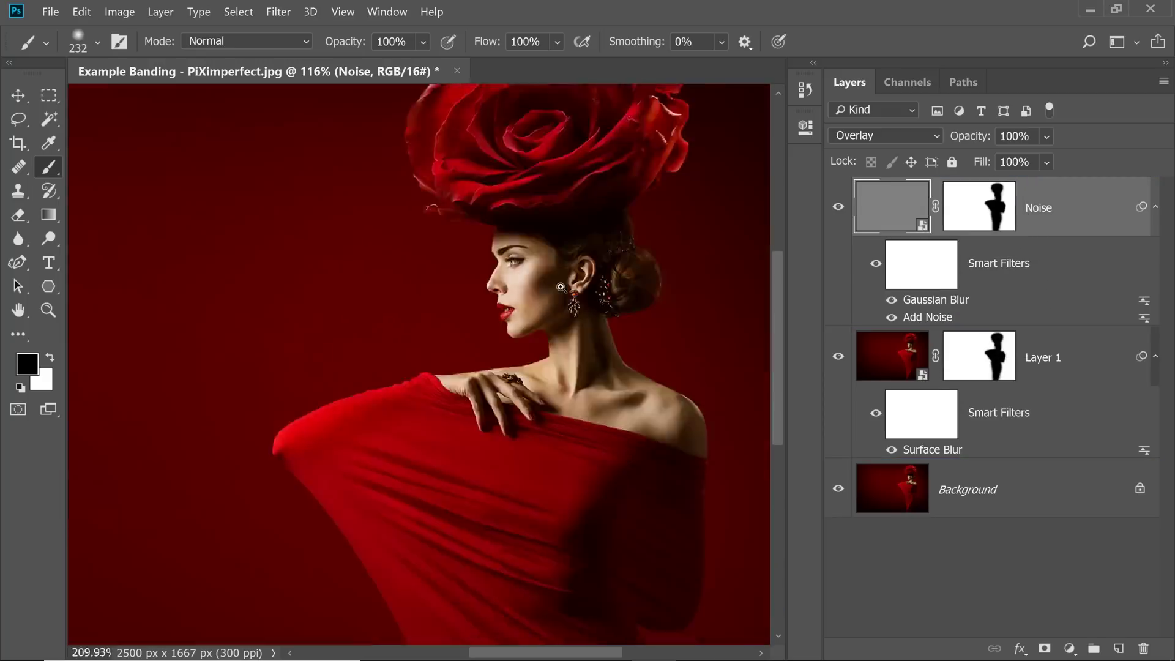
scroll(561, 287, "down", 2)
Delete the Noise layer's mask and copy Layer 1's mask directly onto the unmasked Noise layer
left_click_drag(1003, 370, 1144, 651)
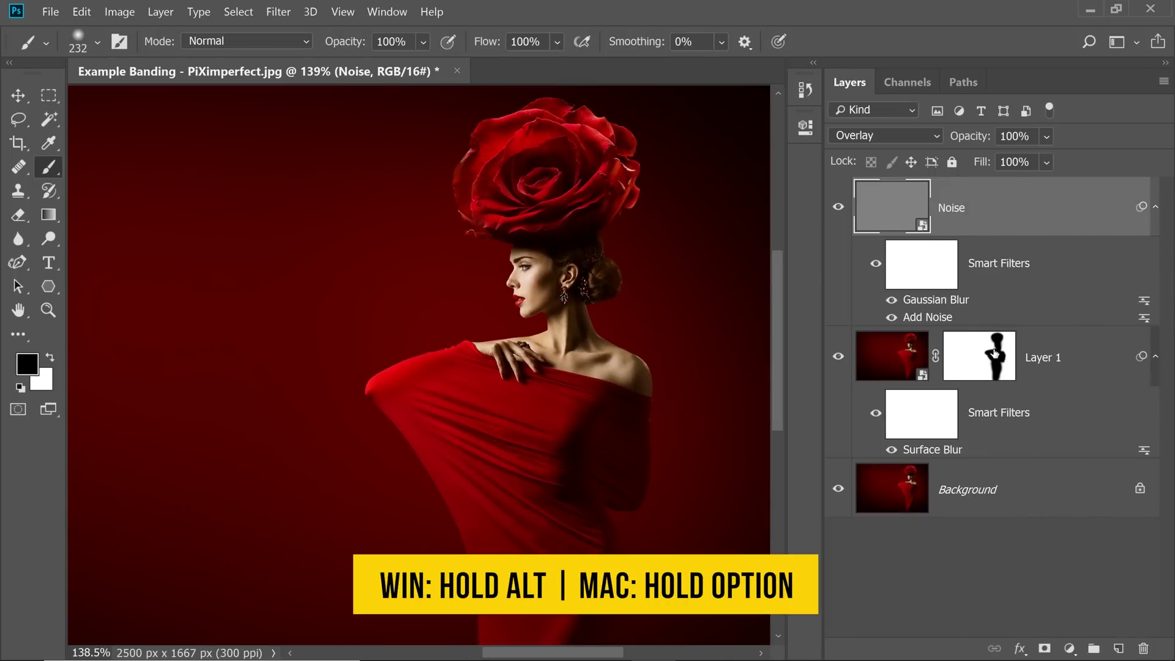
left_click_drag(995, 358, 995, 222)
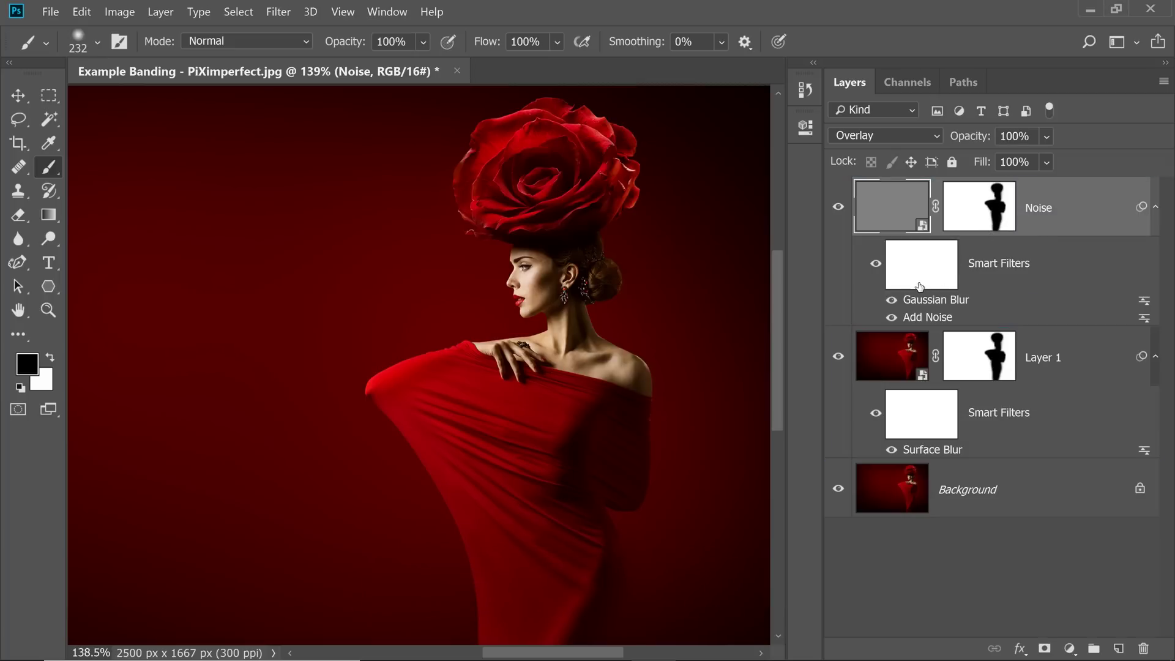
key("ctrl+0")
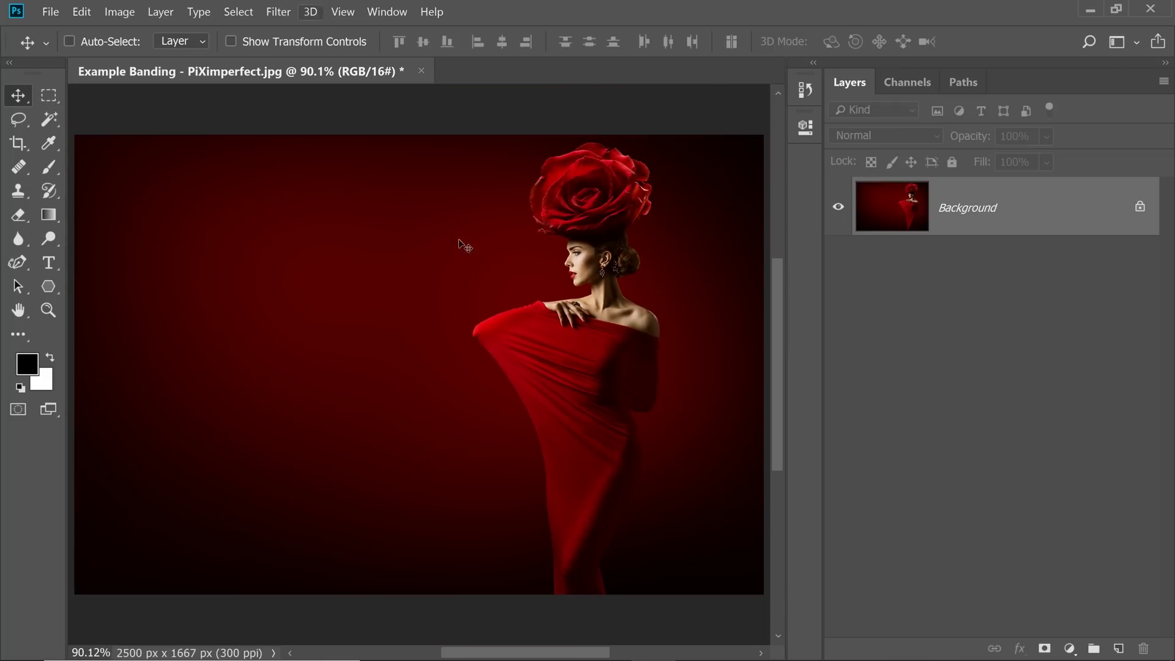
Place the Wall Texture image over the flattened photo and scale it to about 12.7% so it covers the canvas
mouse_move(462, 640)
left_click(560, 641)
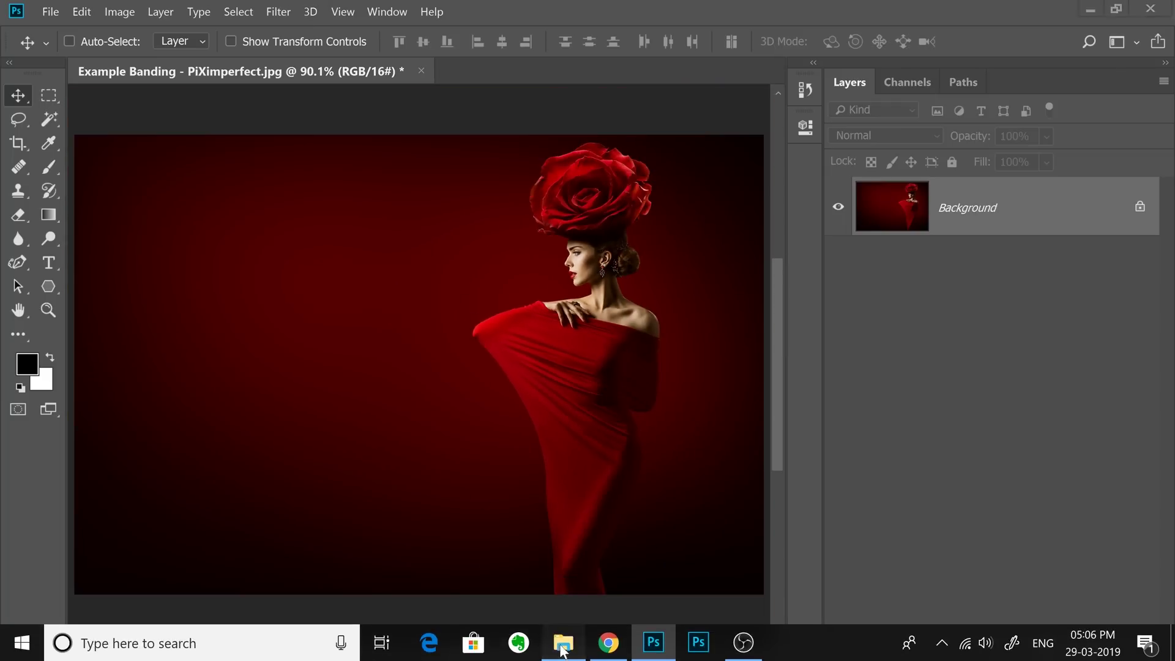
left_click_drag(273, 193, 431, 318)
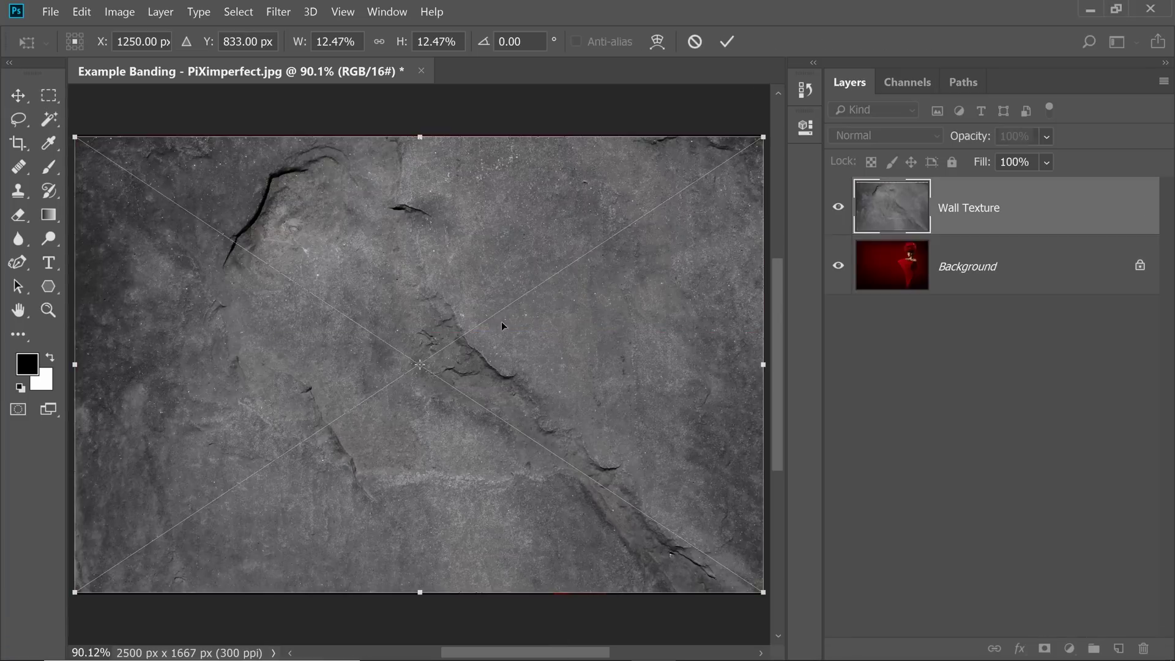
left_click_drag(503, 323, 489, 326)
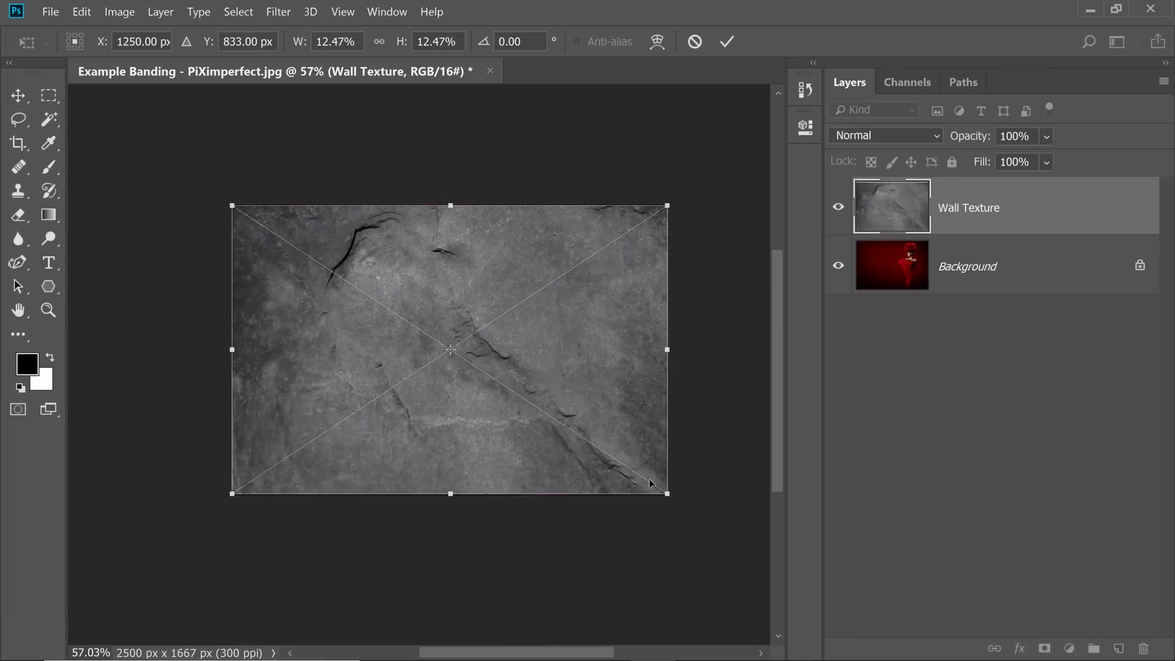
left_click_drag(668, 494, 672, 496)
key("Return")
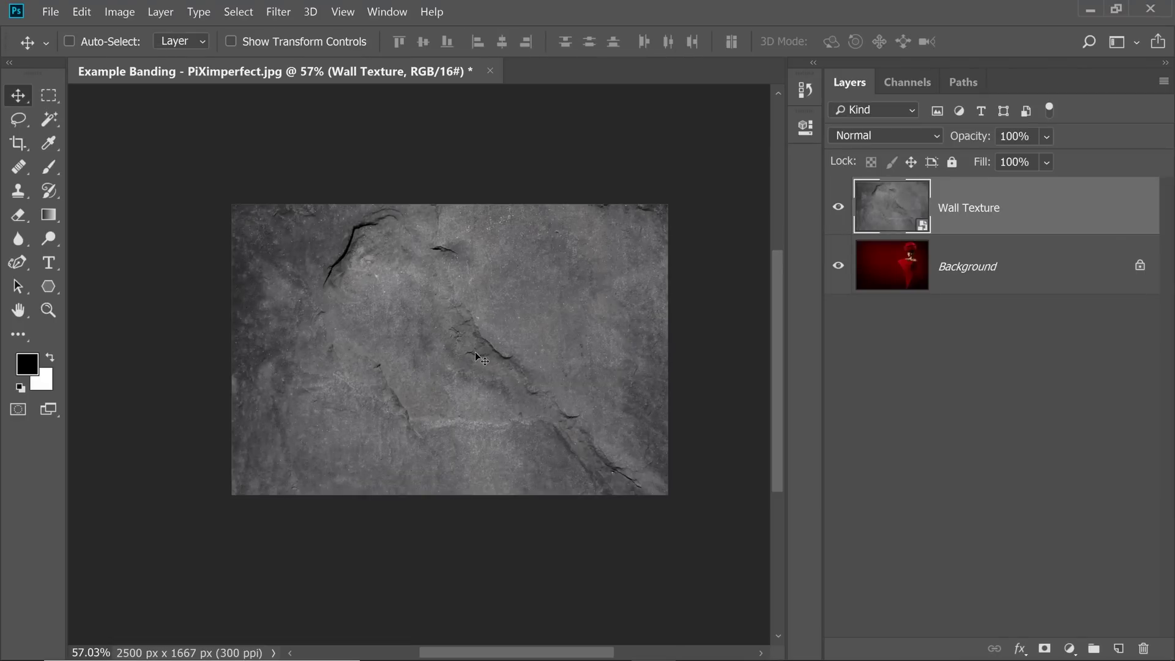
Blend the Wall Texture layer into the photo with the Overlay blend mode
scroll(381, 275, "up", 2)
scroll(380, 275, "down", 1)
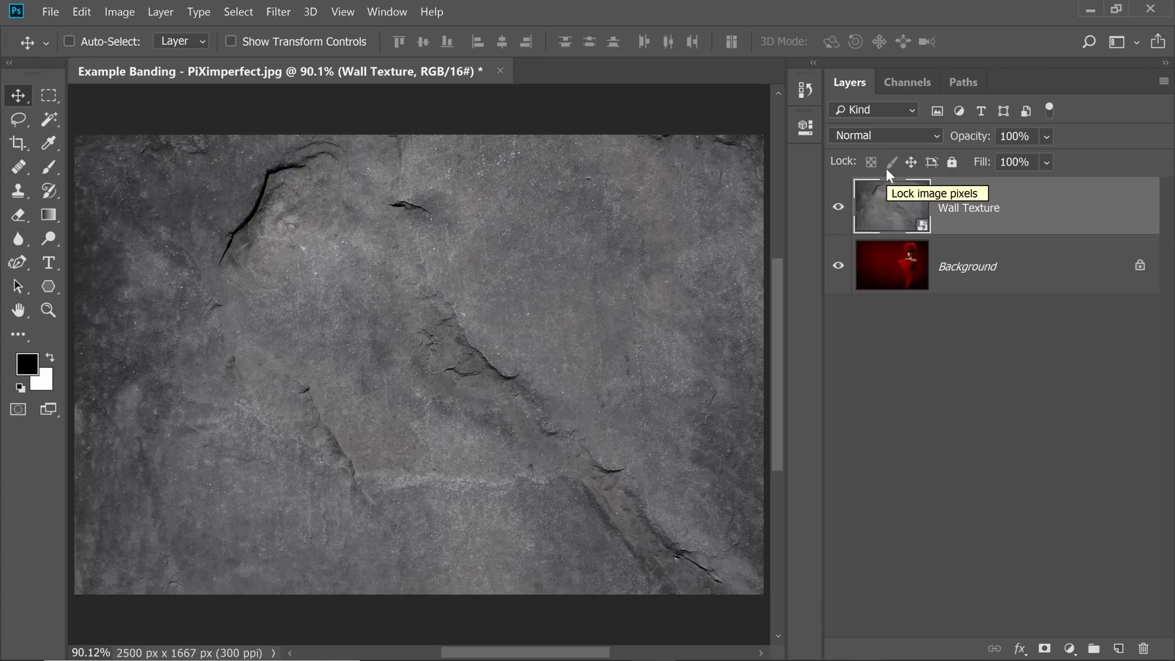
left_click(888, 134)
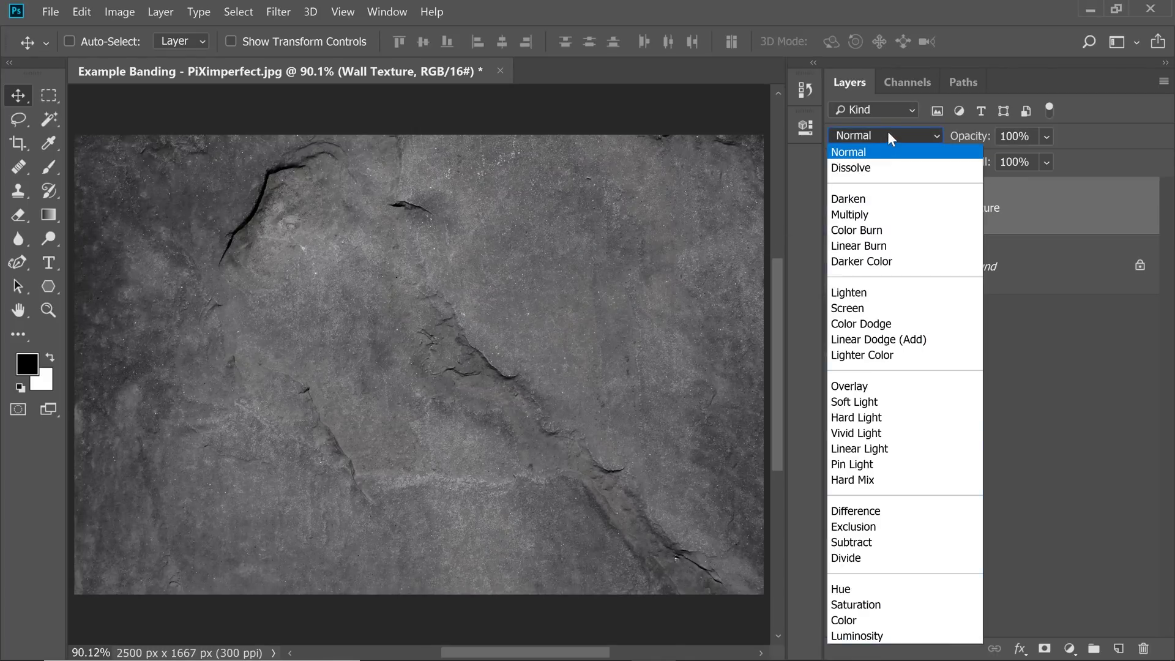
left_click(860, 387)
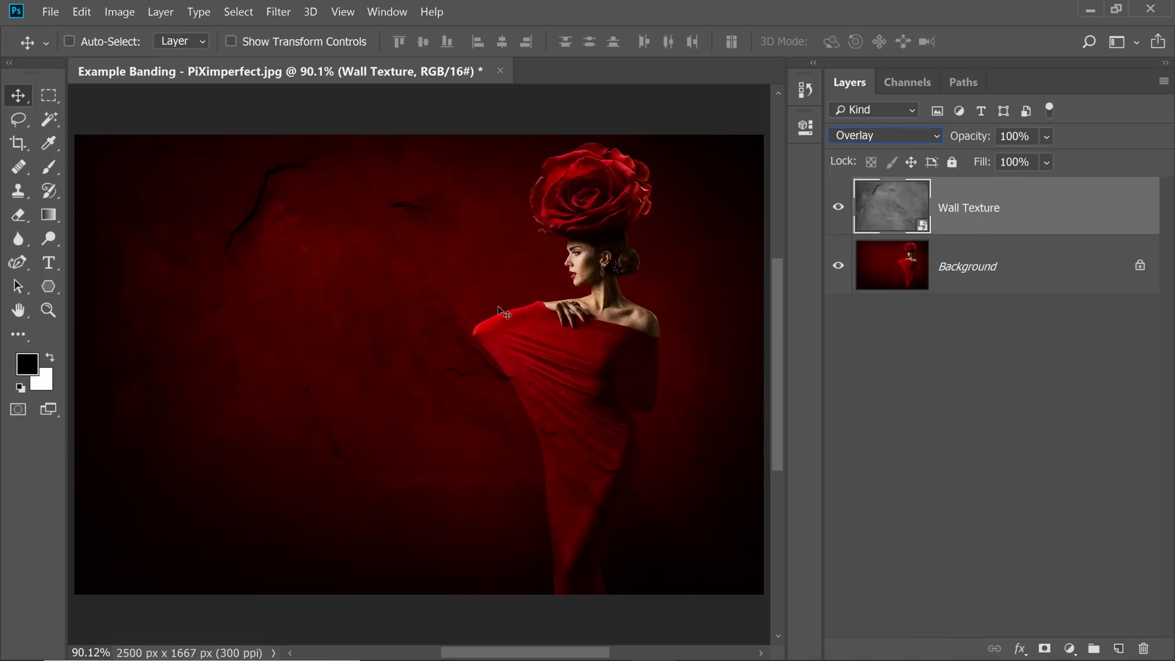
left_click_drag(503, 277, 552, 275)
Inspect the background up close with Wall Texture at 0% opacity, and set the layer's opacity to 58%
left_click_drag(963, 139, 854, 142)
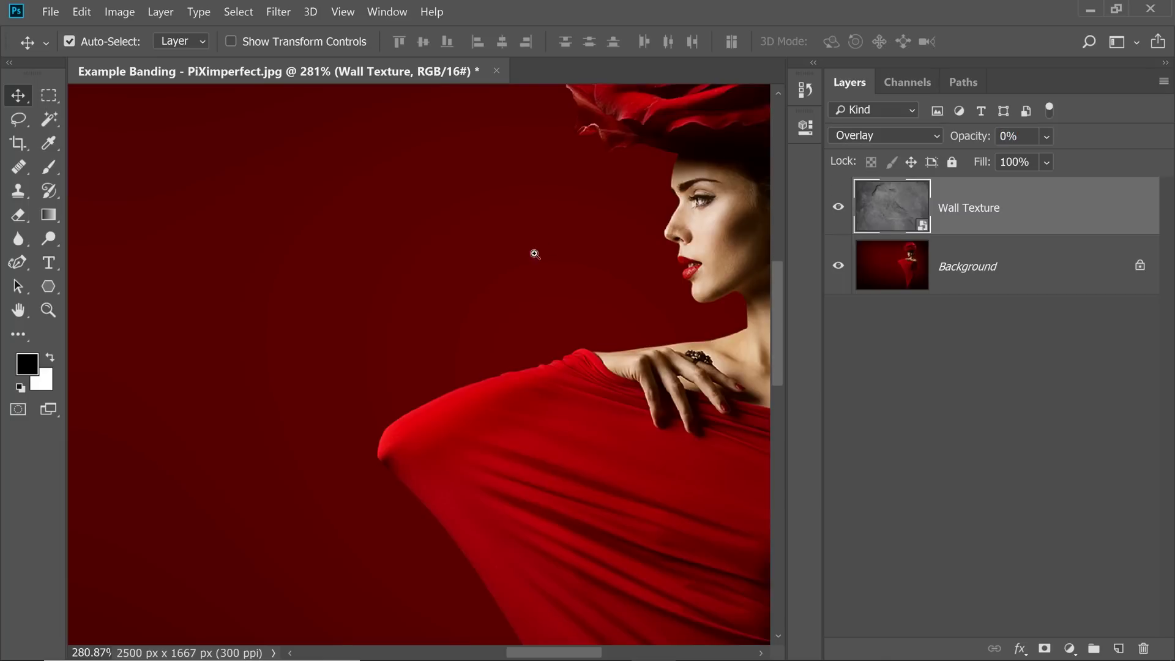
left_click_drag(532, 252, 582, 328)
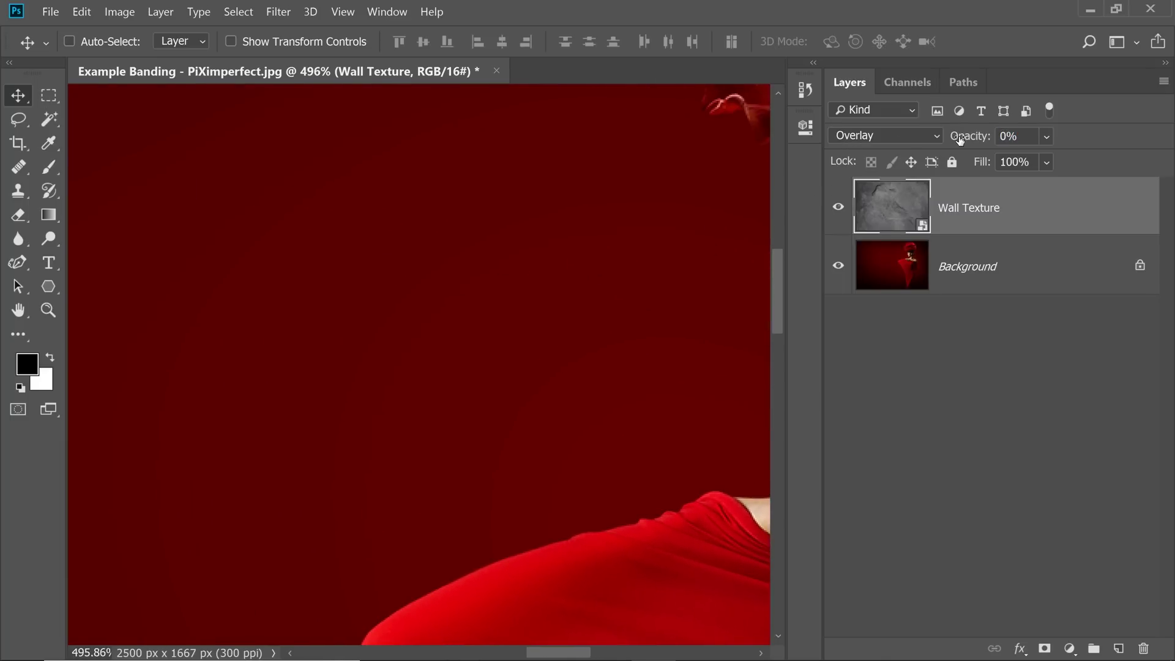
left_click_drag(960, 139, 995, 140)
left_click_drag(685, 217, 544, 270)
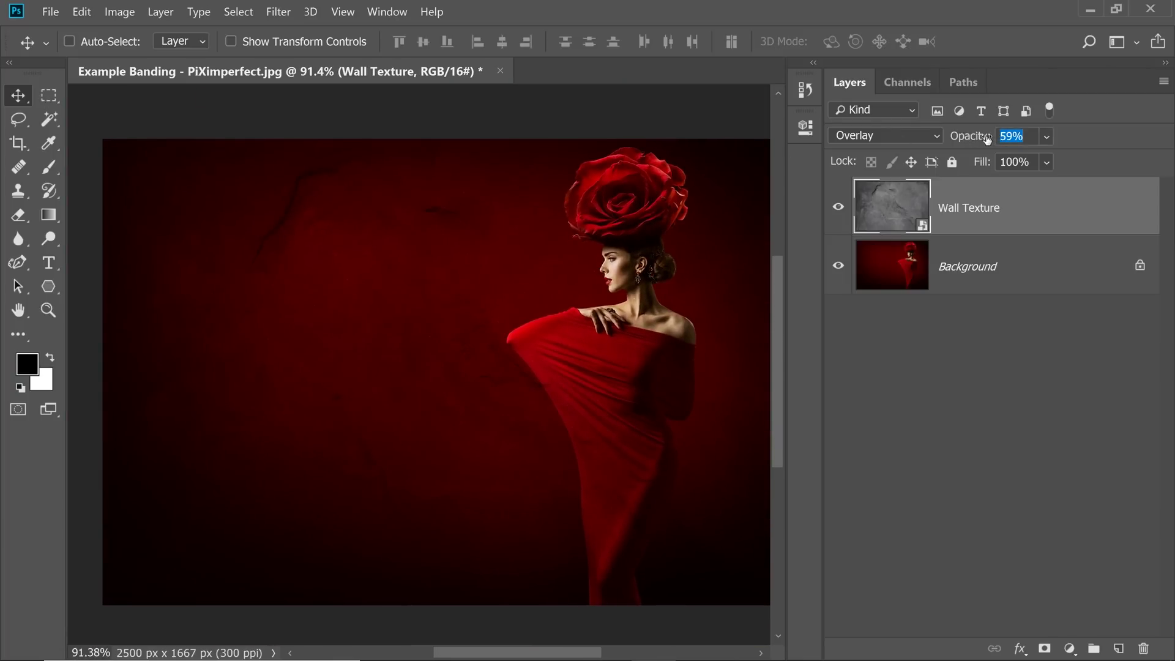
left_click_drag(637, 274, 599, 282)
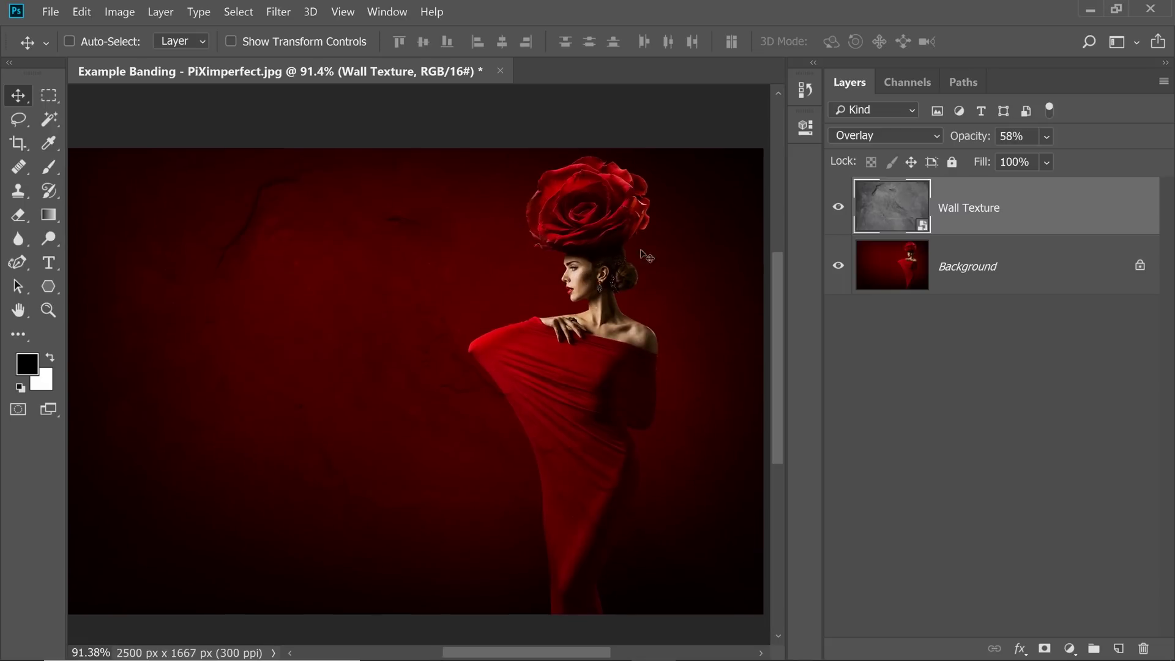
Add a Curves adjustment layer above Wall Texture and clip it so it affects only the texture
left_click(1069, 649)
left_click(1034, 425)
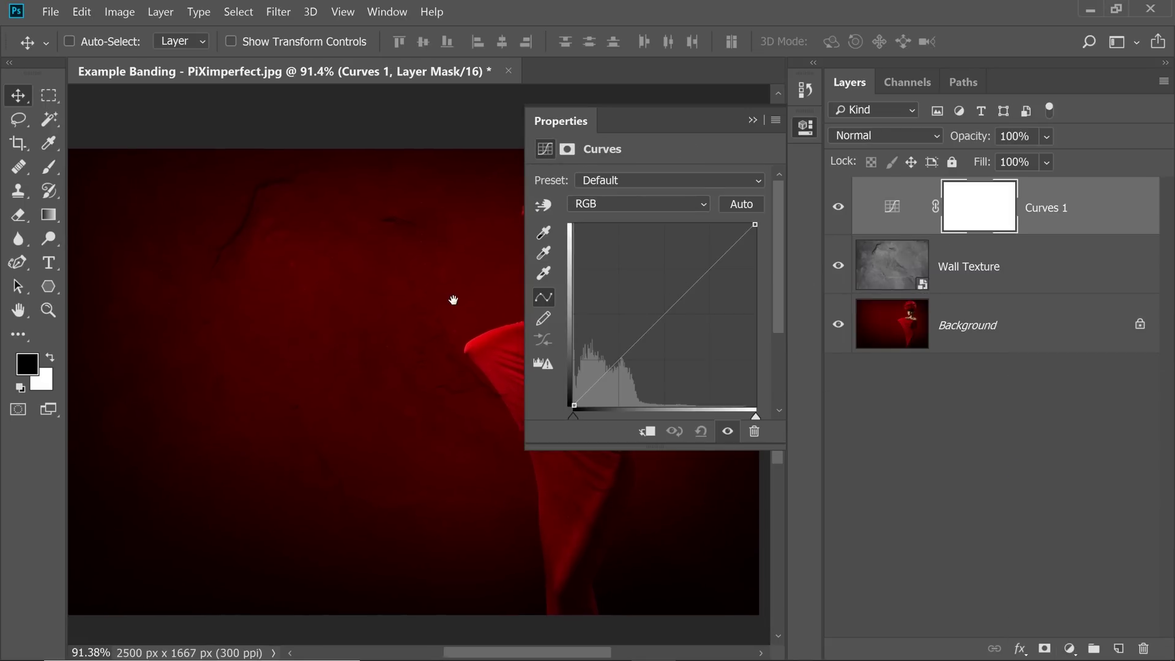
left_click_drag(454, 299, 317, 310)
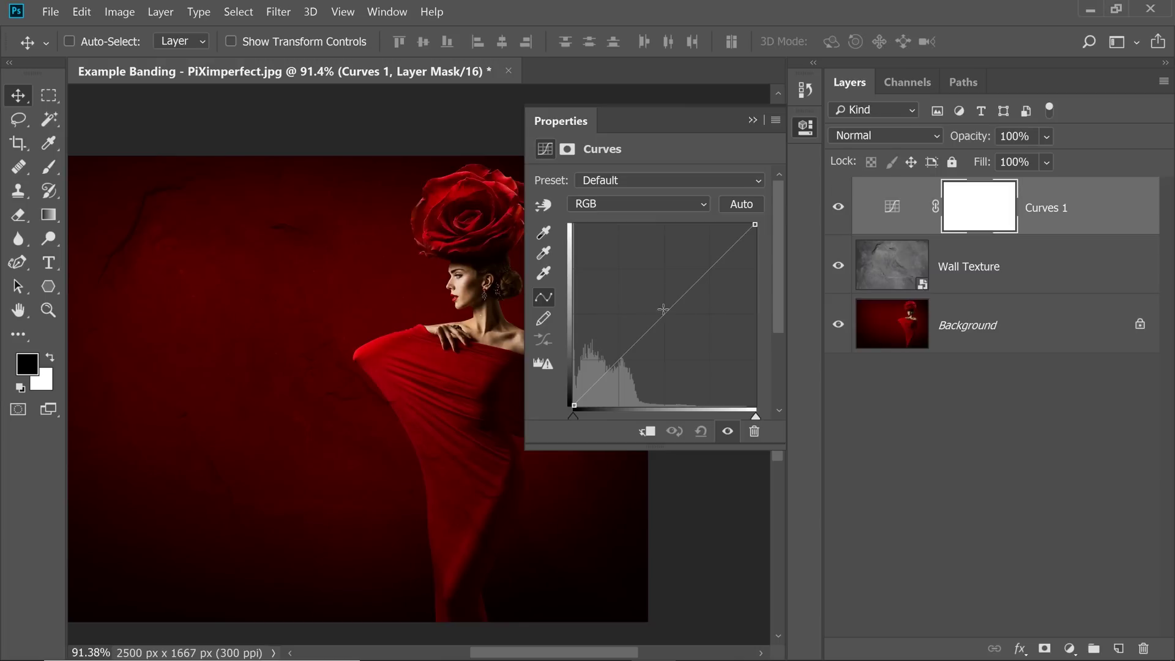
left_click_drag(662, 309, 656, 228)
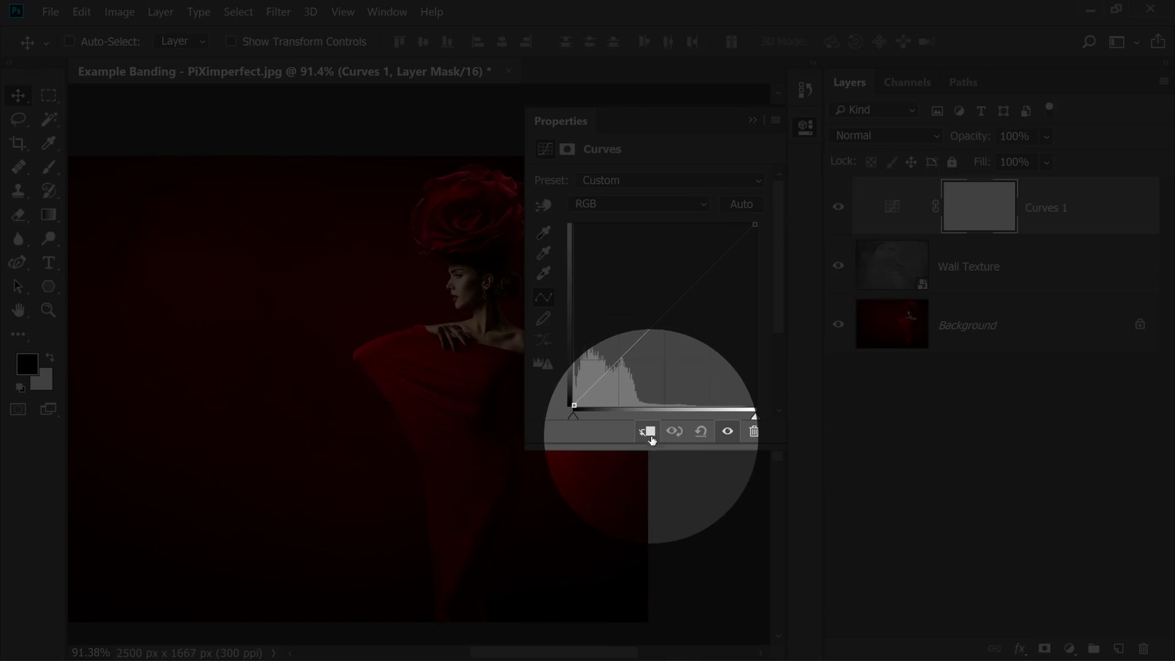
left_click(647, 433)
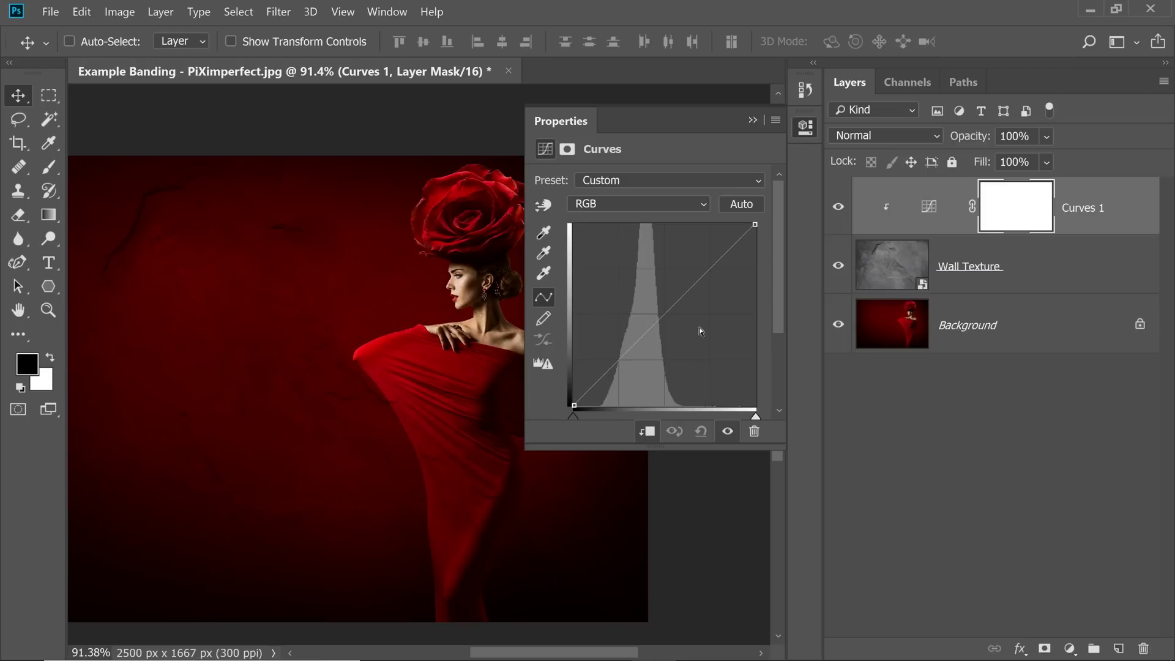
Brighten the texture in the clipped Curves by pulling the white point inward and raising the midtones slightly
left_click_drag(754, 223, 735, 220)
left_click_drag(658, 307, 651, 303)
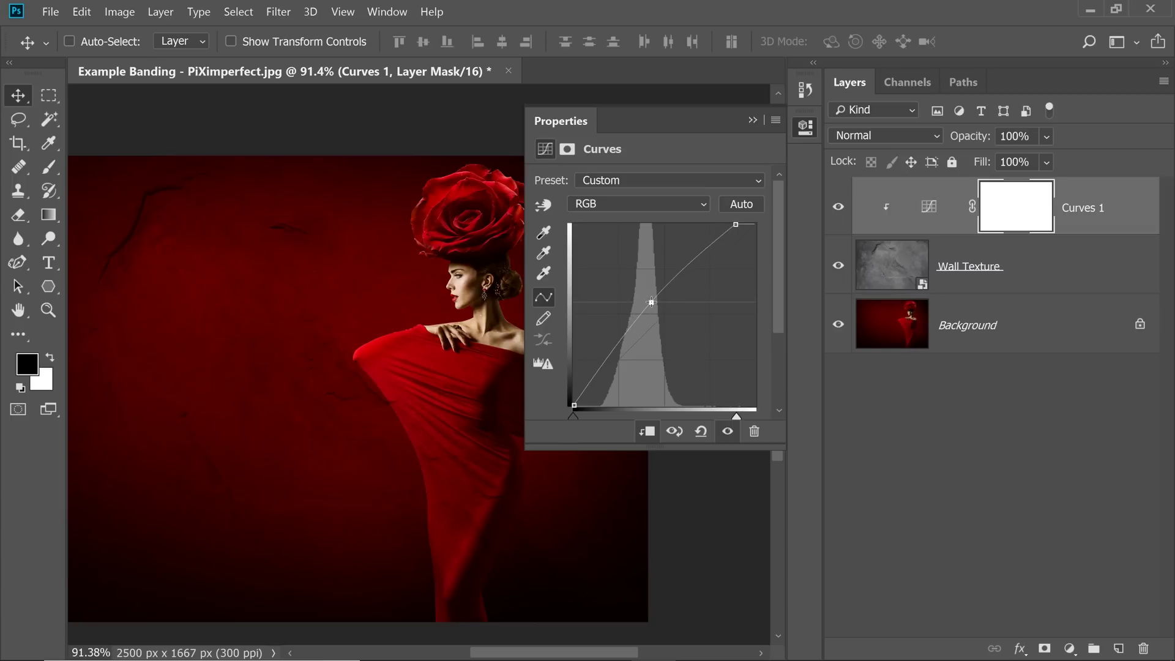
left_click(753, 120)
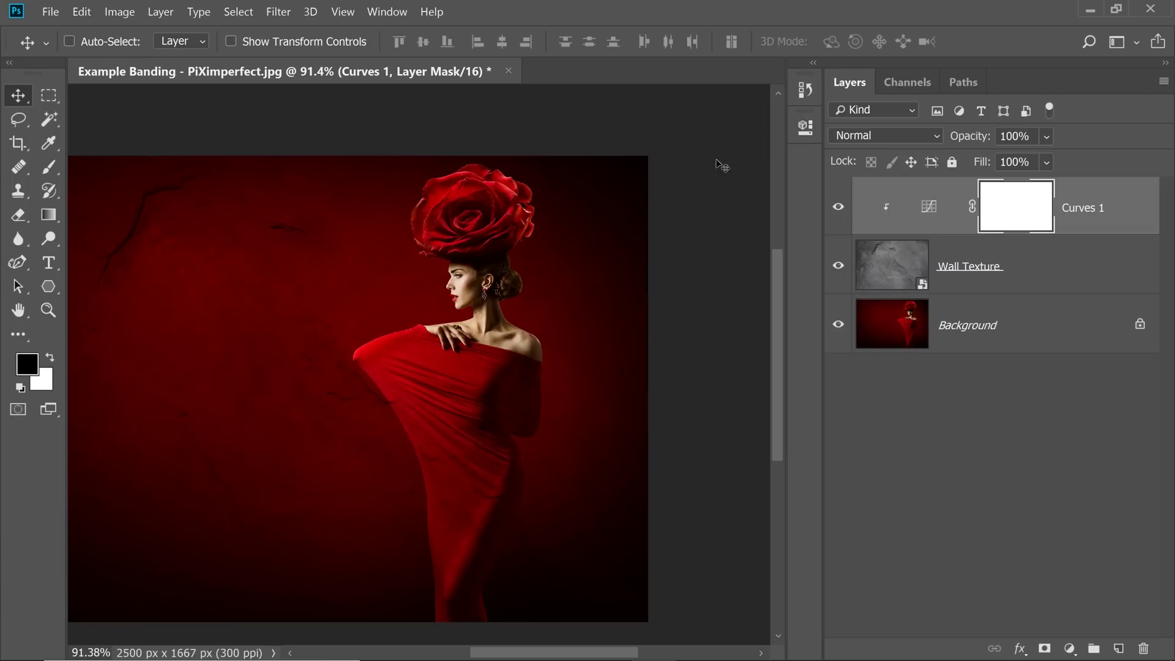
left_click_drag(211, 341, 257, 340)
left_click_drag(298, 334, 435, 334)
scroll(480, 322, "down", 2)
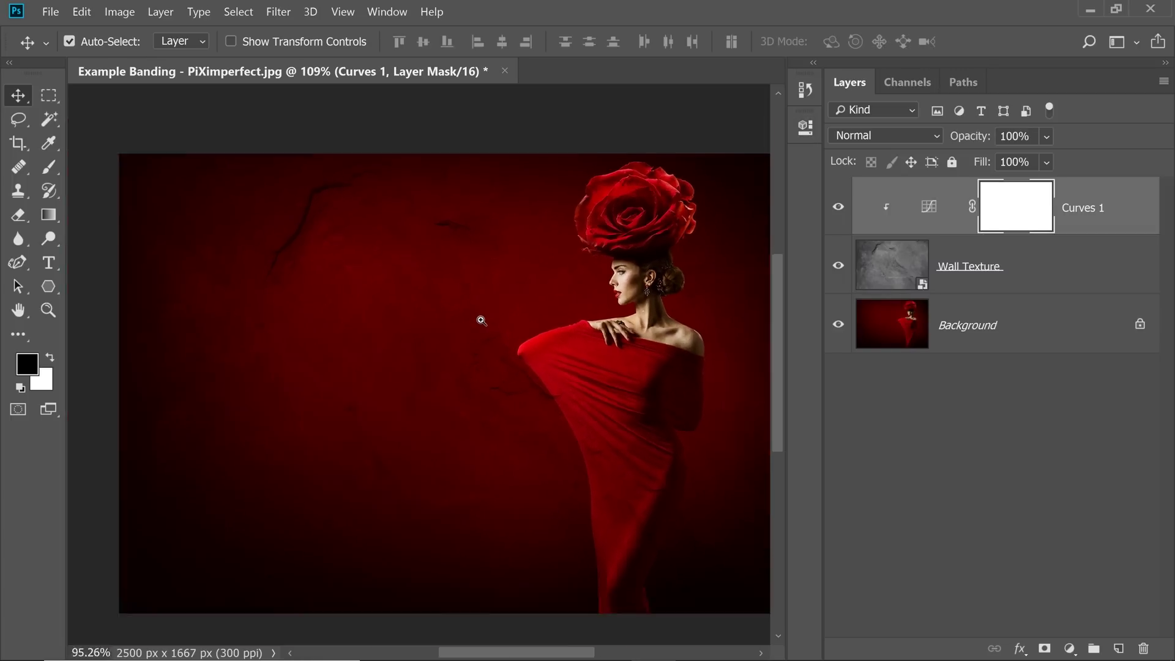
left_click_drag(589, 305, 559, 315)
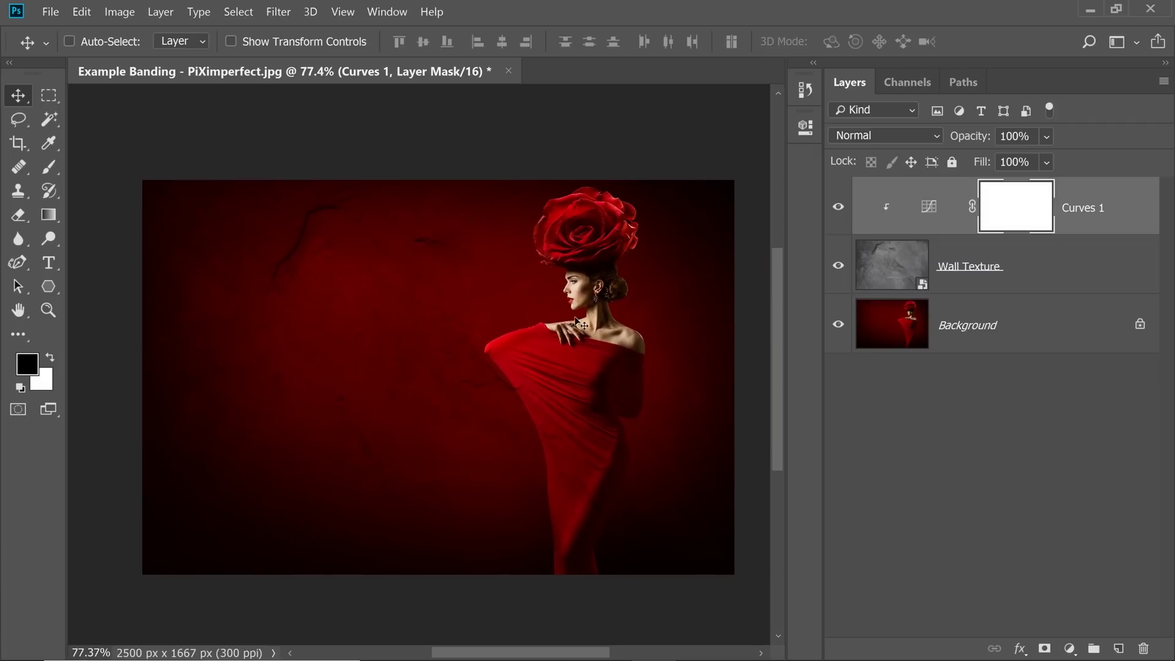
Enlarge the Wall Texture layer to about 13%, extending it past the lower-left corner of the canvas
left_click(949, 260)
key("ctrl+t")
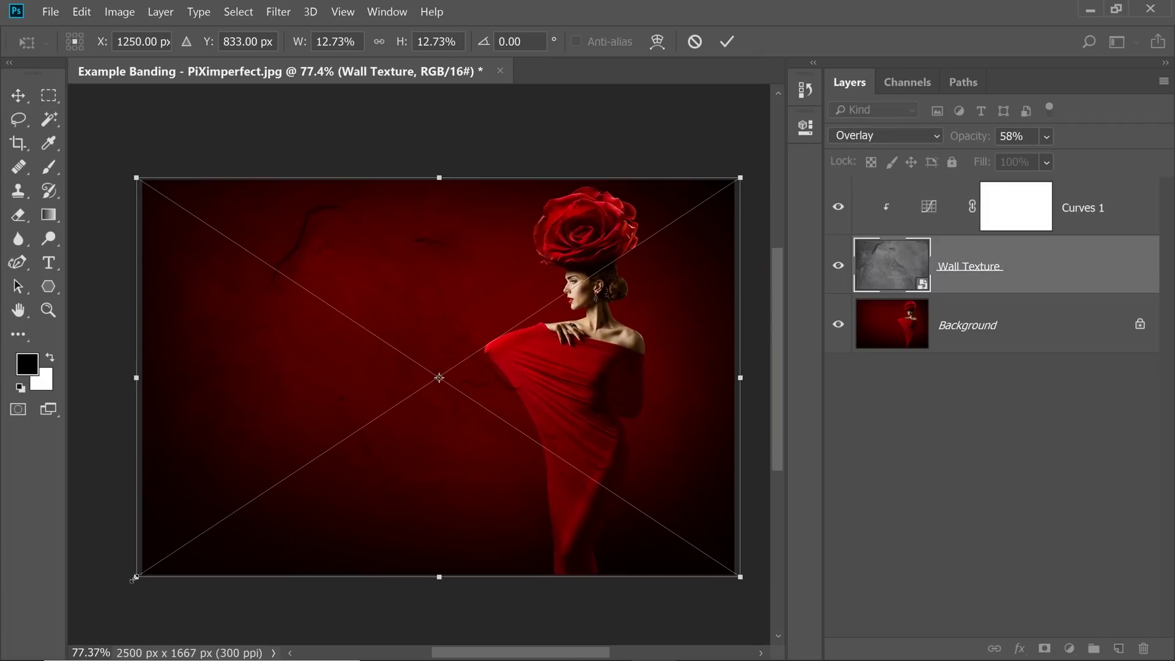
left_click_drag(134, 578, 126, 585)
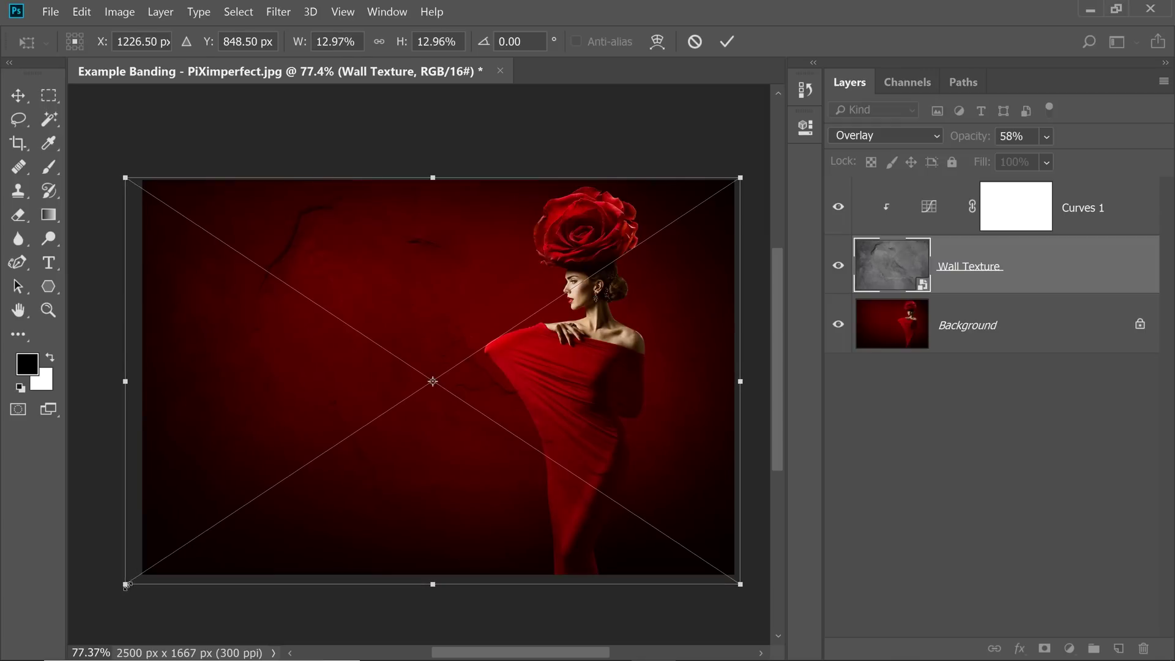
key("Return")
Add a layer mask to Wall Texture and paint black over the woman, her dress and the rose to hide the texture there
scroll(588, 276, "up", 5)
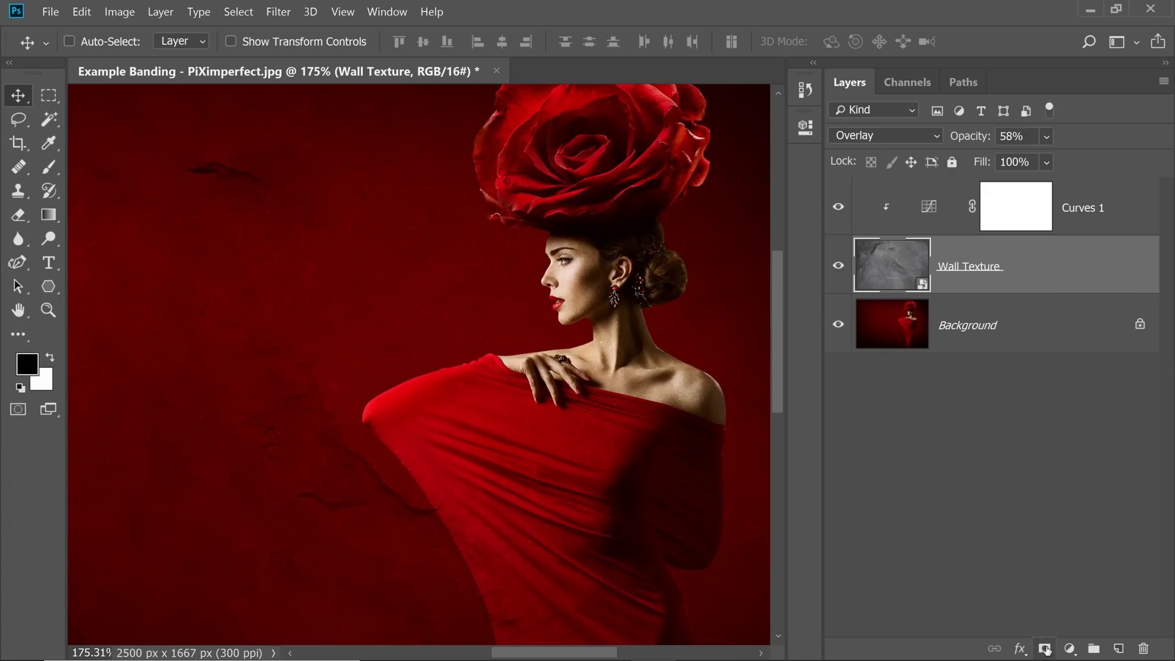
left_click(1045, 648)
left_click(49, 167)
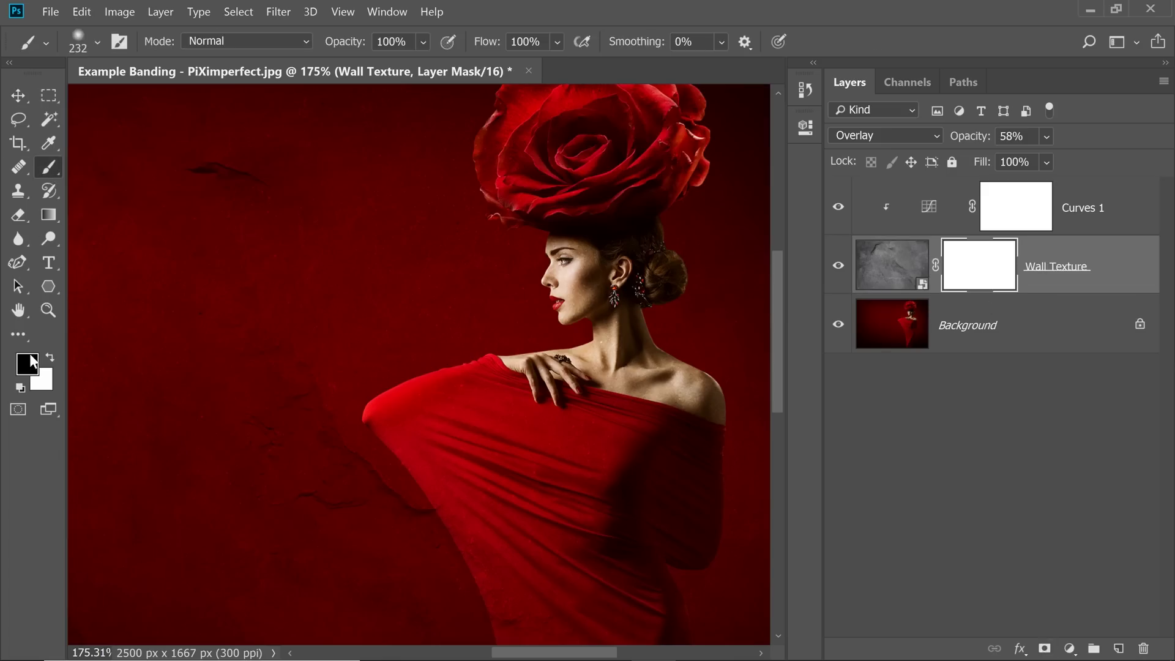
mouse_move(402, 345)
left_mouse_down()
mouse_move(361, 345)
mouse_move(401, 279)
left_mouse_up()
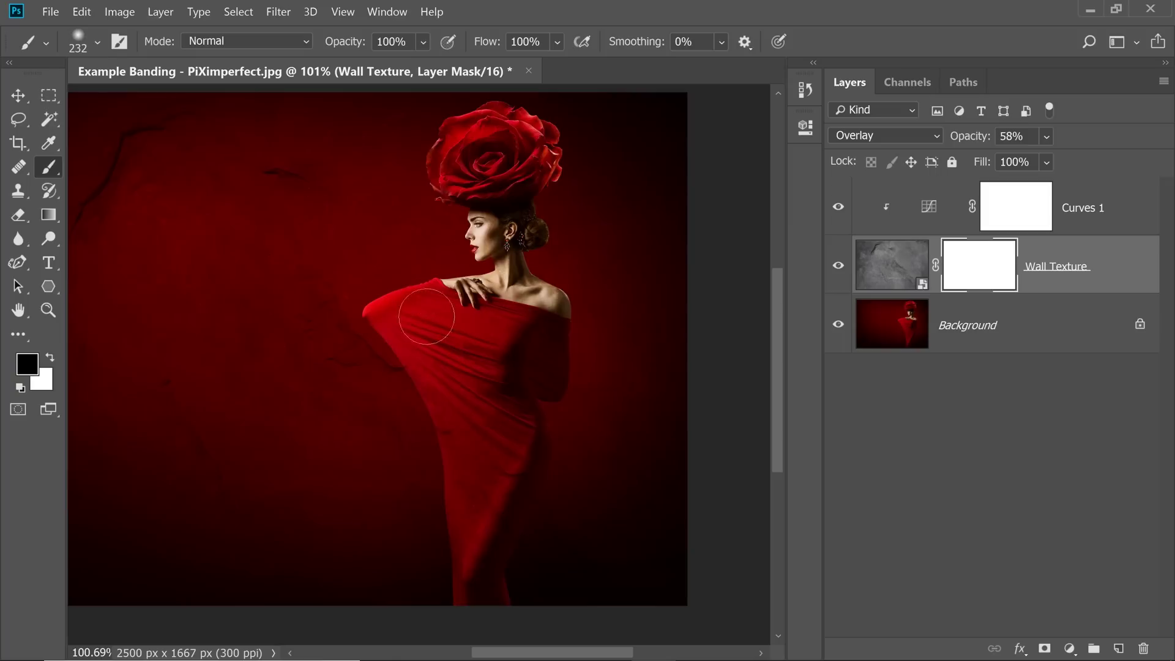
right_click(462, 370, "alt")
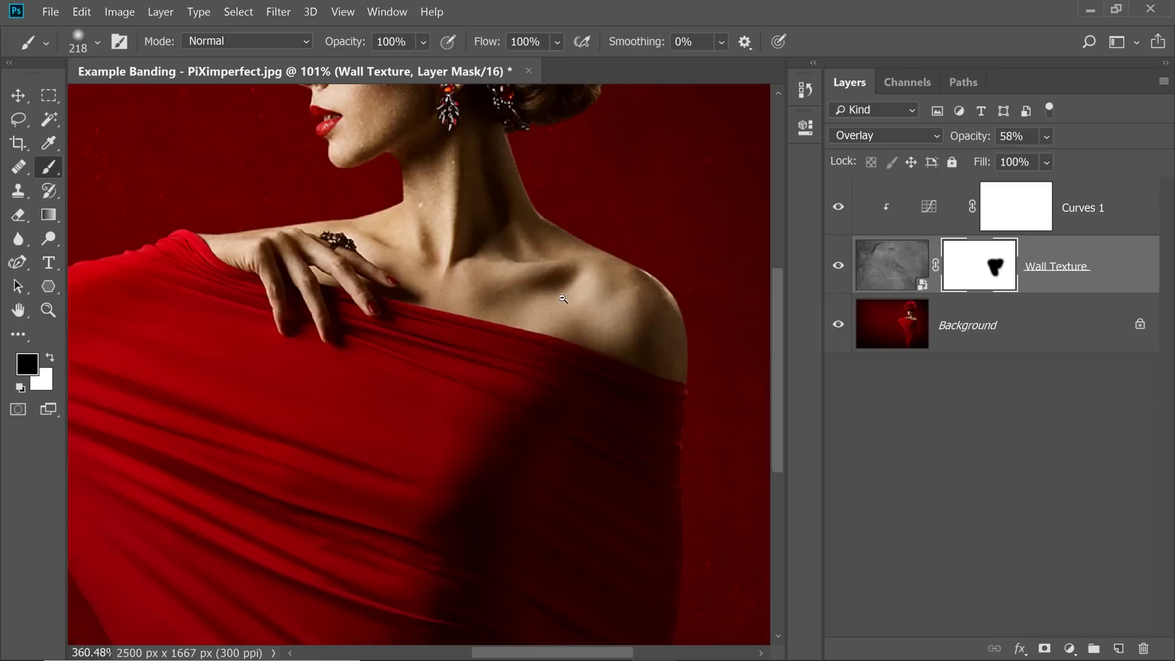
left_click_drag(564, 296, 592, 508)
right_click(462, 286, "alt")
left_click(462, 286)
left_click_drag(453, 92, 454, 379)
right_click(360, 254, "alt")
left_click(360, 254)
right_click(545, 316, "alt")
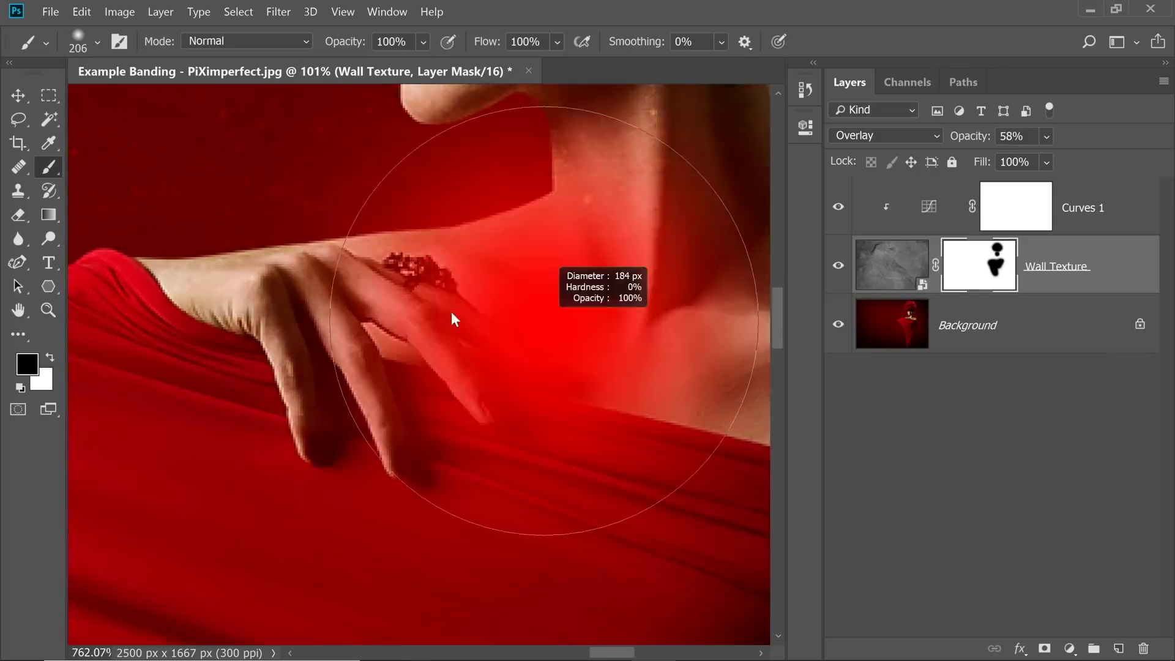
mouse_move(519, 410)
left_mouse_down()
mouse_move(483, 409)
mouse_move(448, 452)
left_mouse_up()
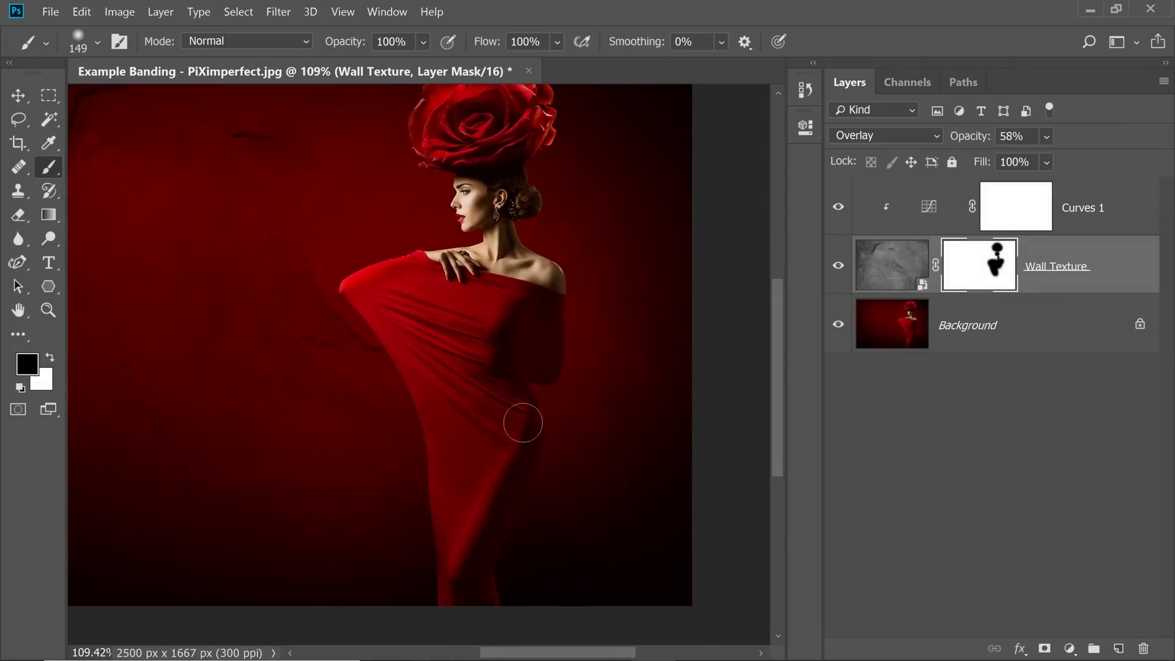
left_click(532, 283)
scroll(532, 283, "down", 2)
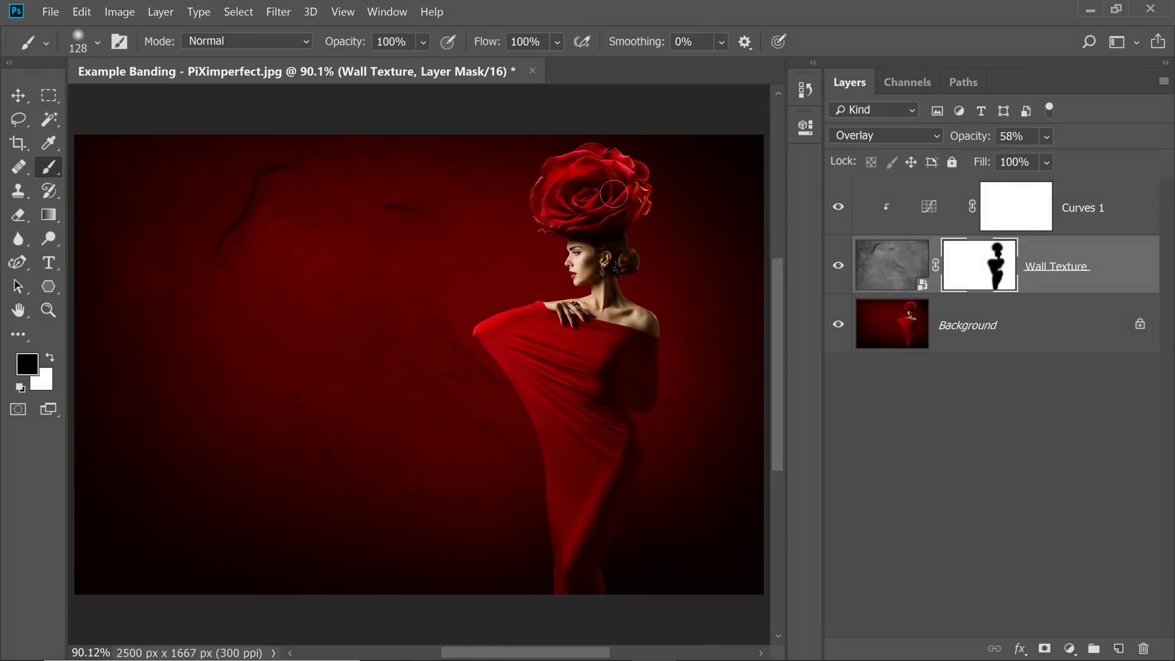
Refine the Wall Texture mask along the dress's left edge, restoring background texture in white with a smaller brush and readying a smaller black brush
scroll(493, 390, "up", 10)
key("x")
key("bracketleft")
key("bracketleft")
key("bracketleft")
key("bracketleft")
key("bracketleft")
key("bracketleft")
key("bracketleft")
left_click_drag(569, 446, 511, 415)
key("x")
right_click(525, 359, "alt")
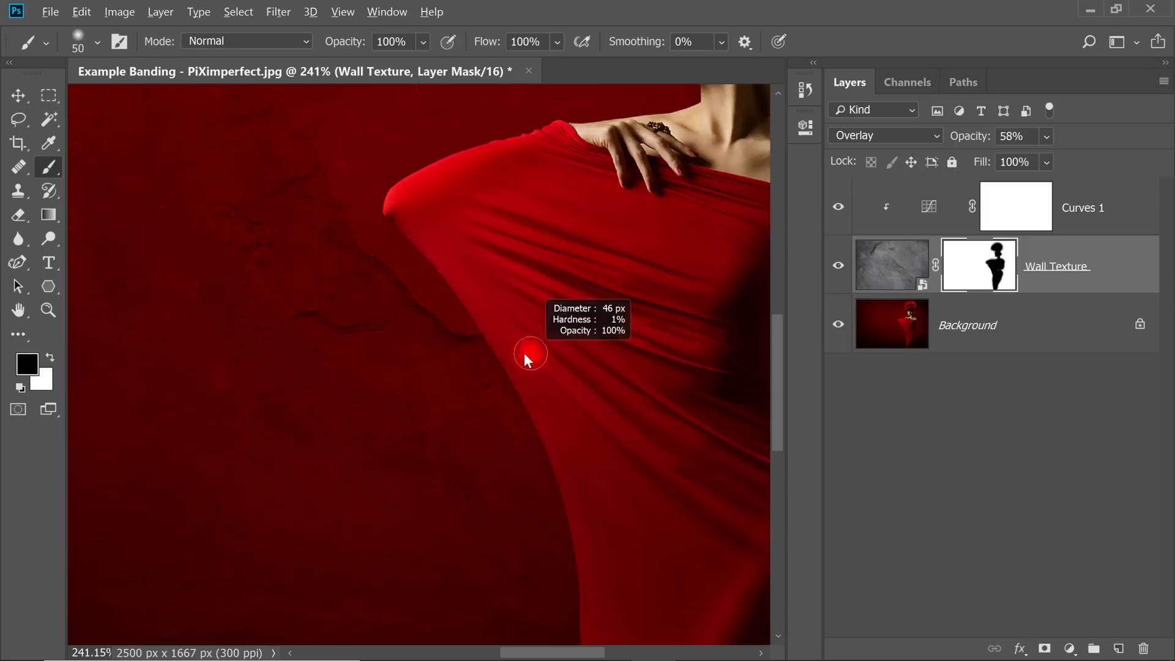
key("ctrl+0")
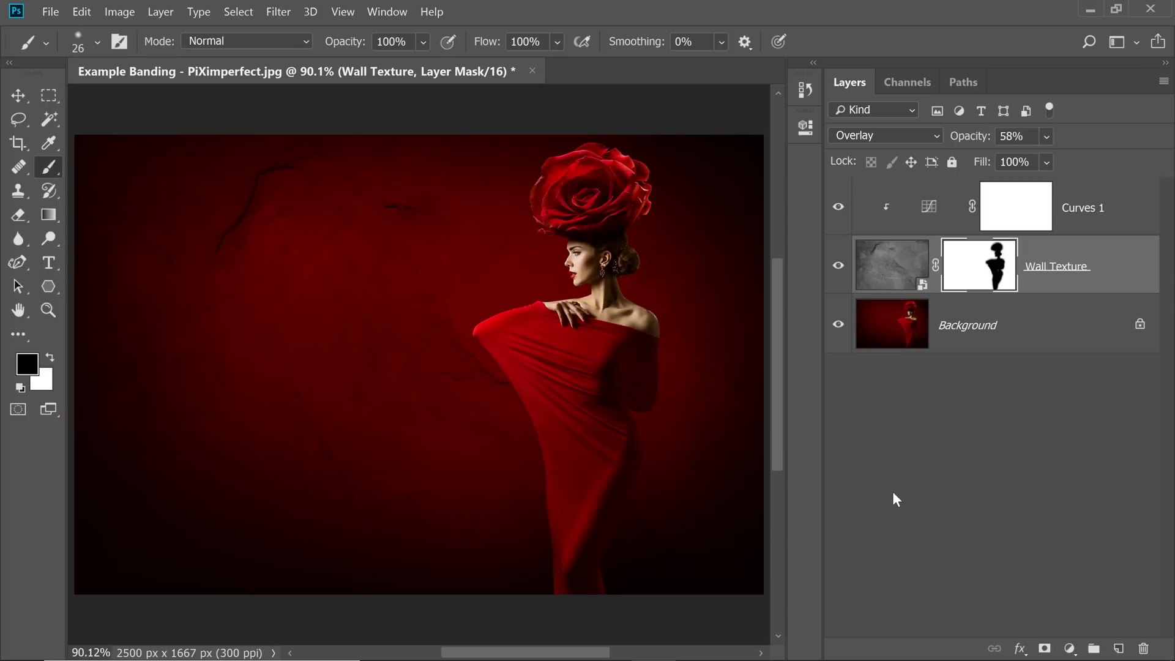